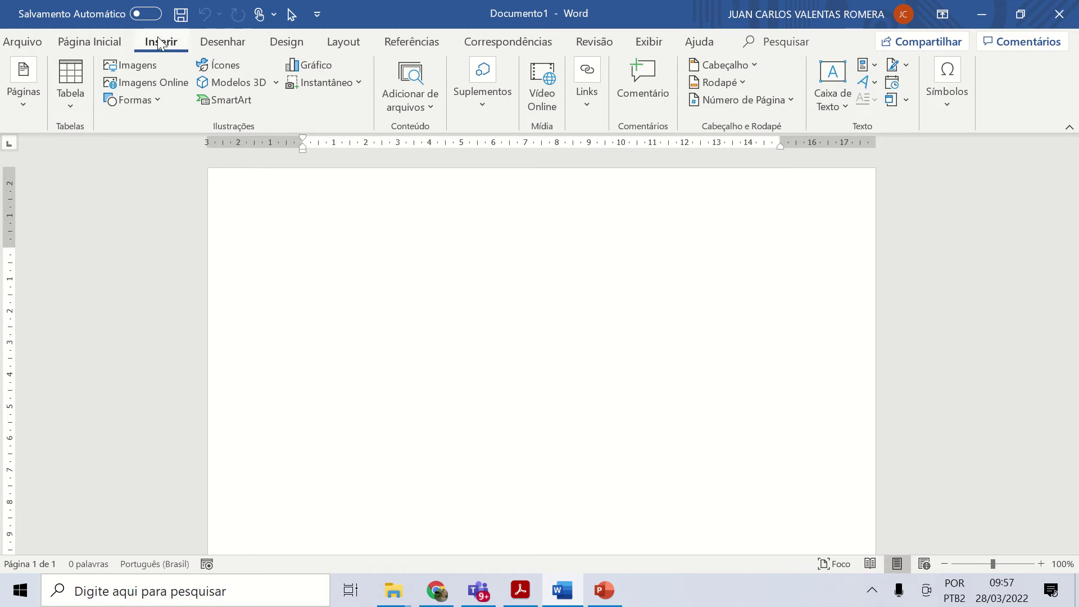
Write the heading "Exemplos:" and, on the line below it, "-Chaves:".
left_click(947, 111)
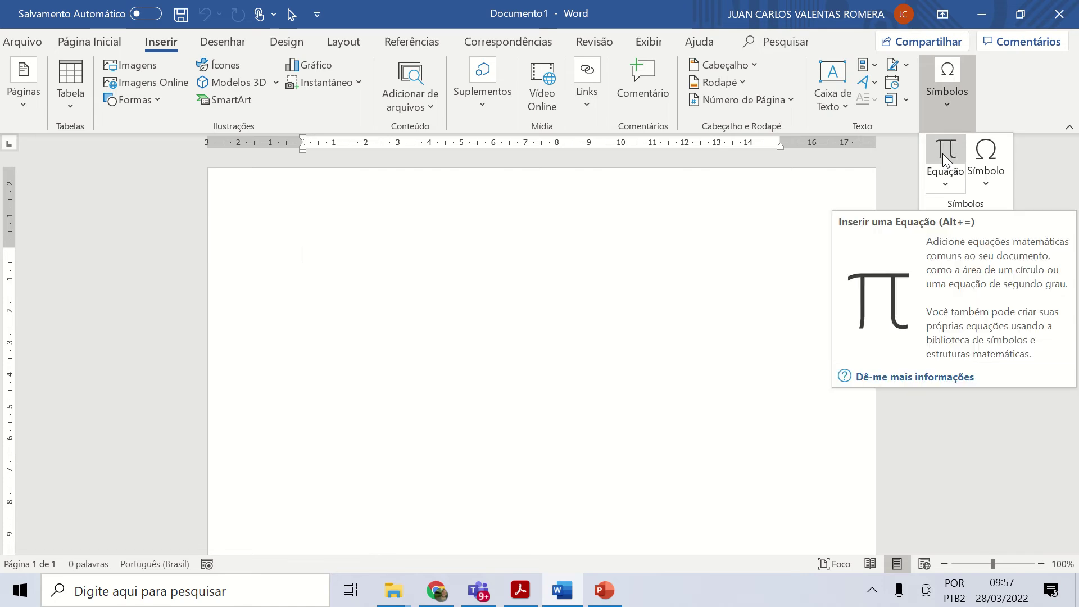
left_click(345, 266)
type("Exem")
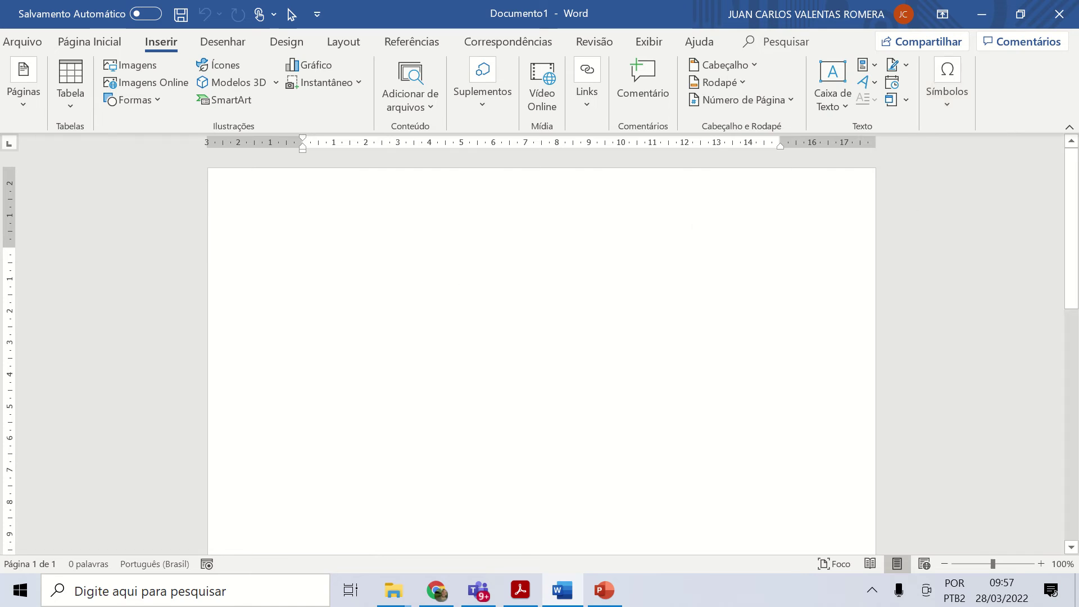
type("plos")
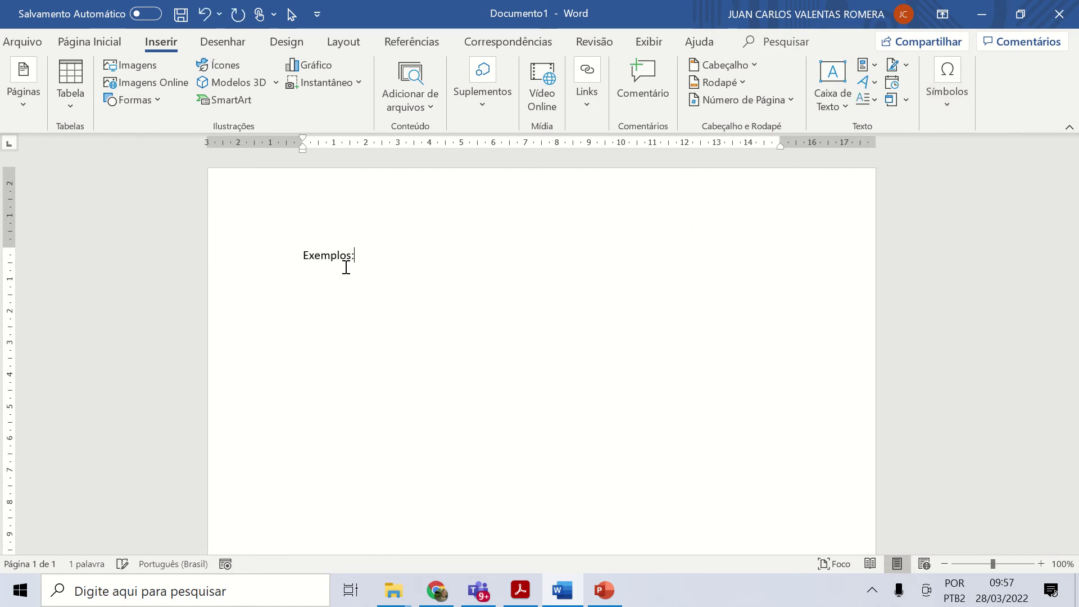
type(":")
key("Return")
type("-")
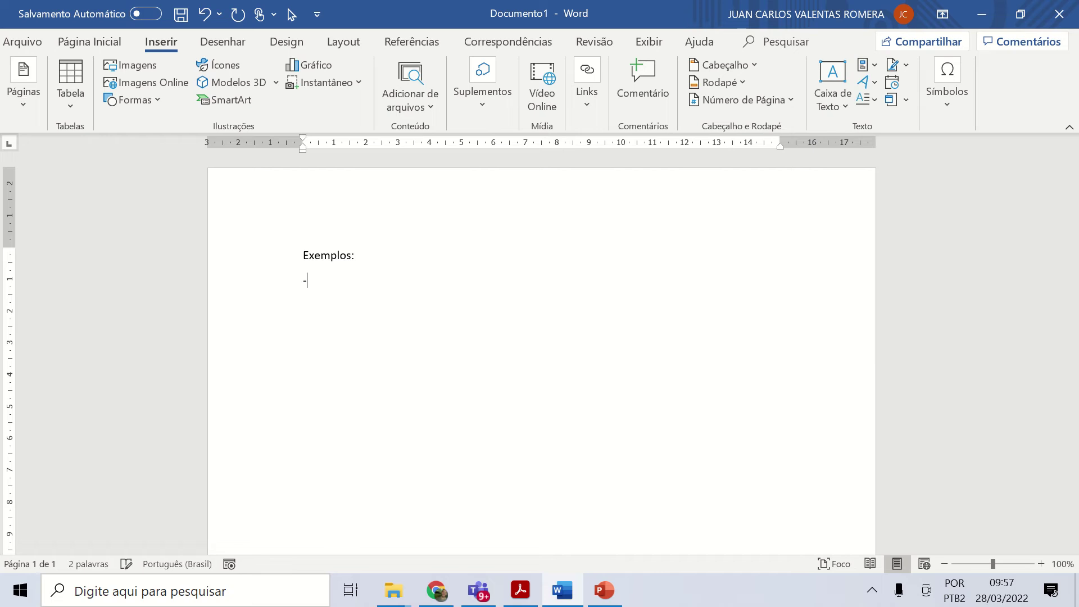
type("Chaves:")
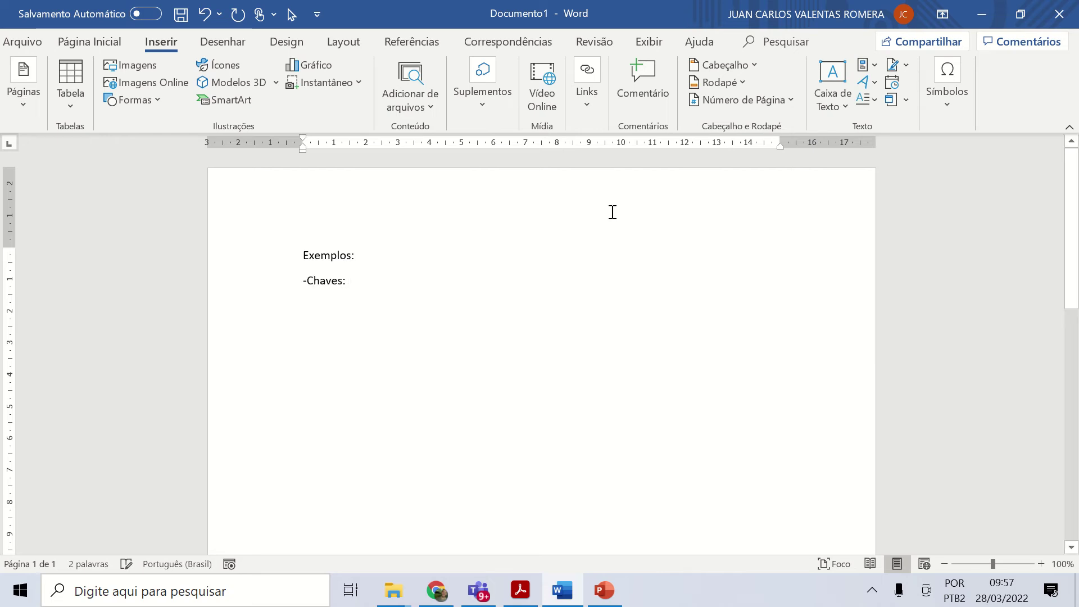
Insert an equation after "-Chaves:" with a curly-brace structure and select its placeholder.
left_click(948, 92)
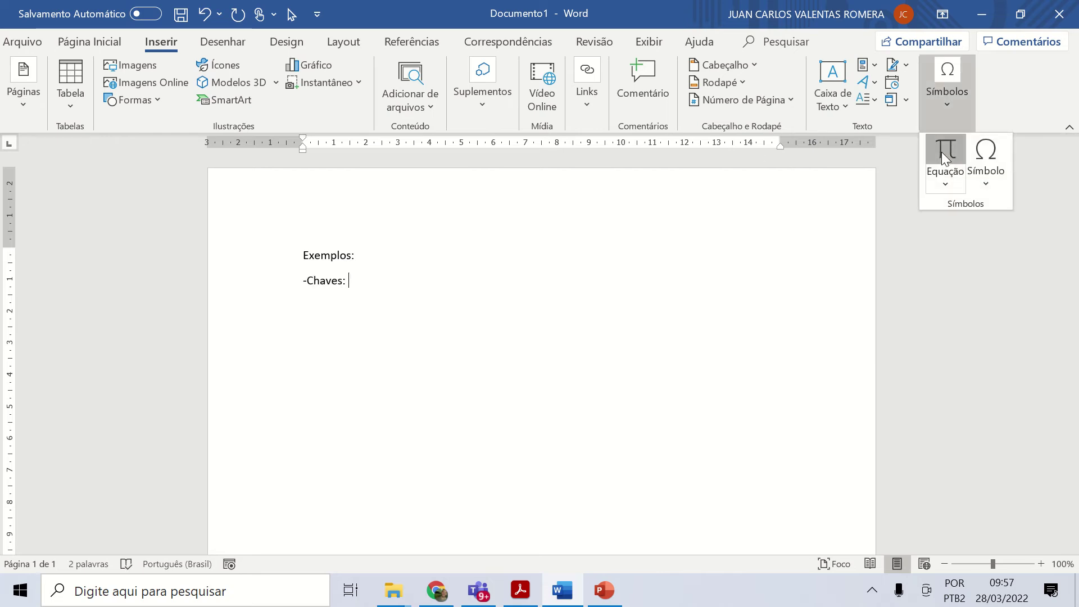
left_click(945, 155)
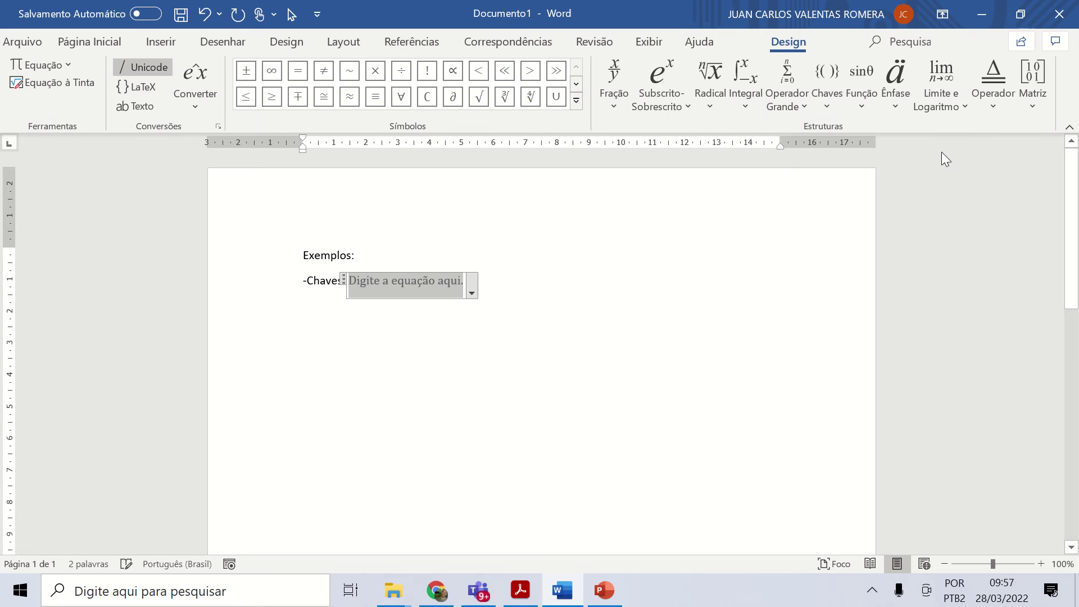
left_click(834, 108)
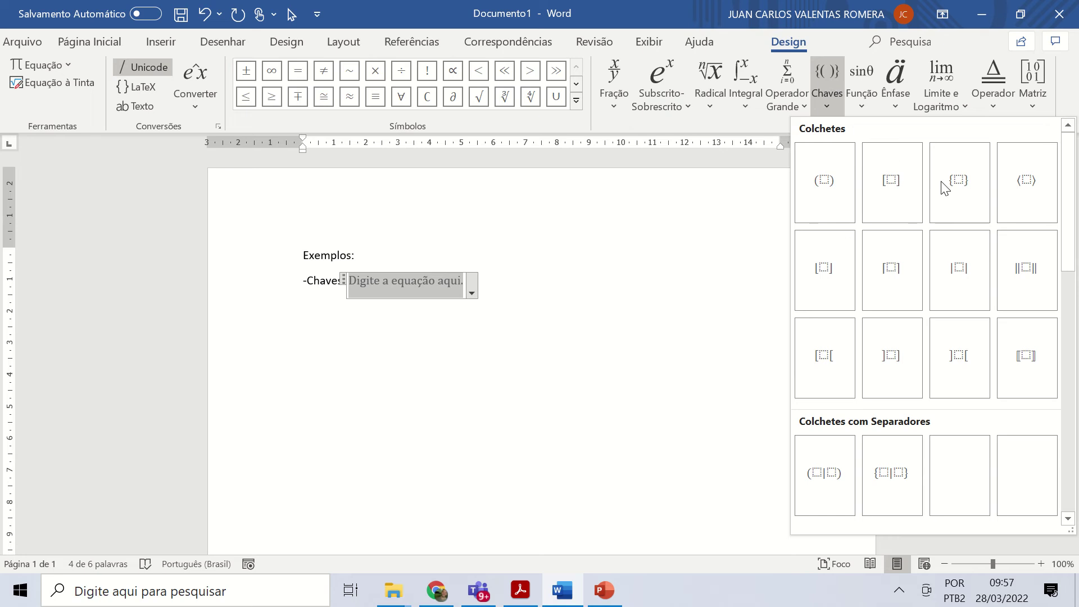
left_click(960, 182)
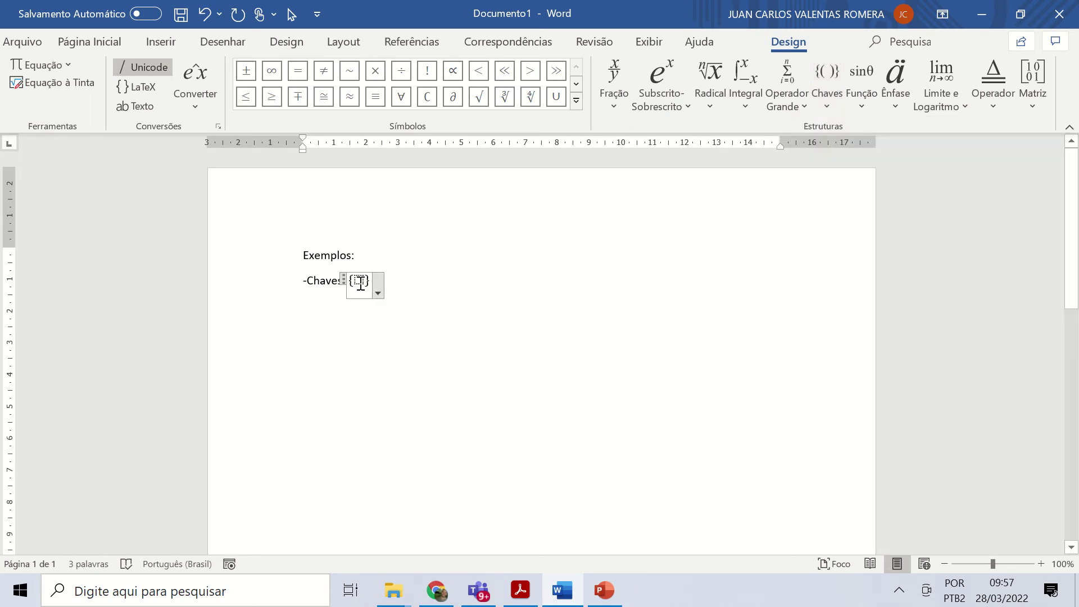
left_click(361, 283)
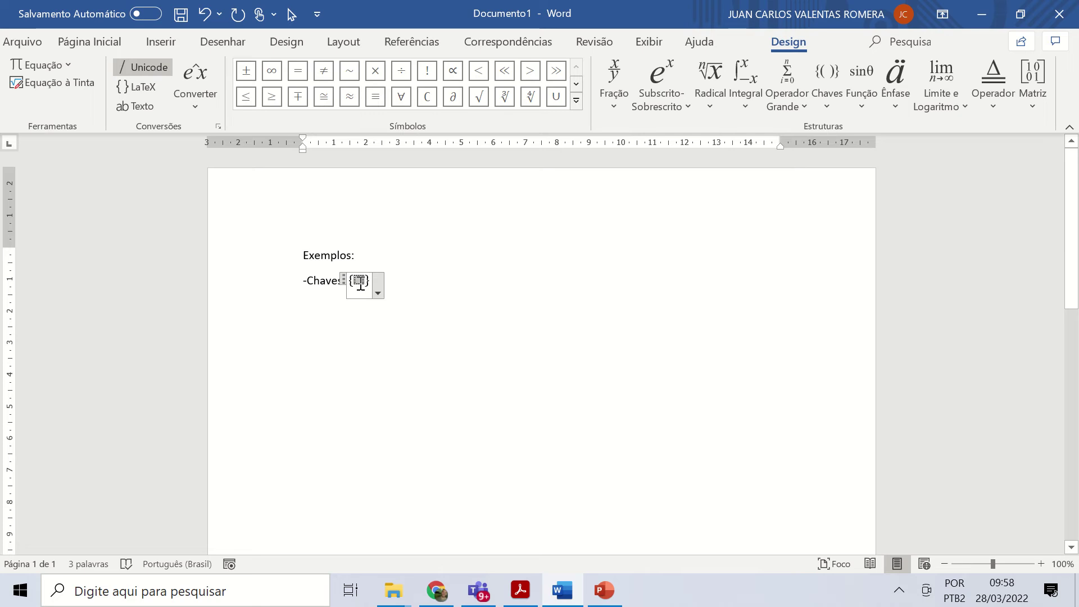
type("6")
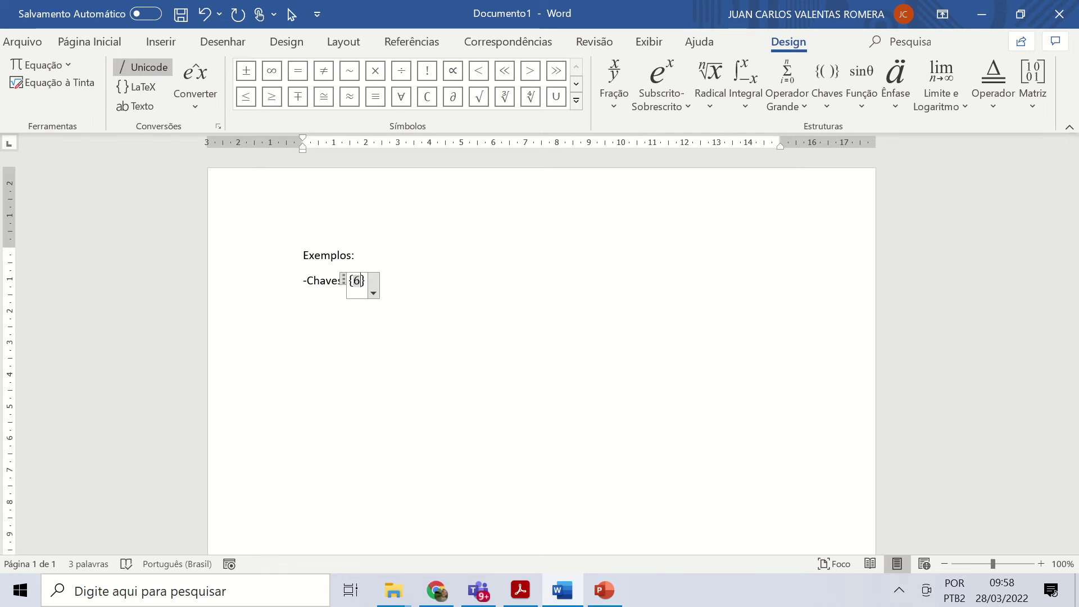
type("x+")
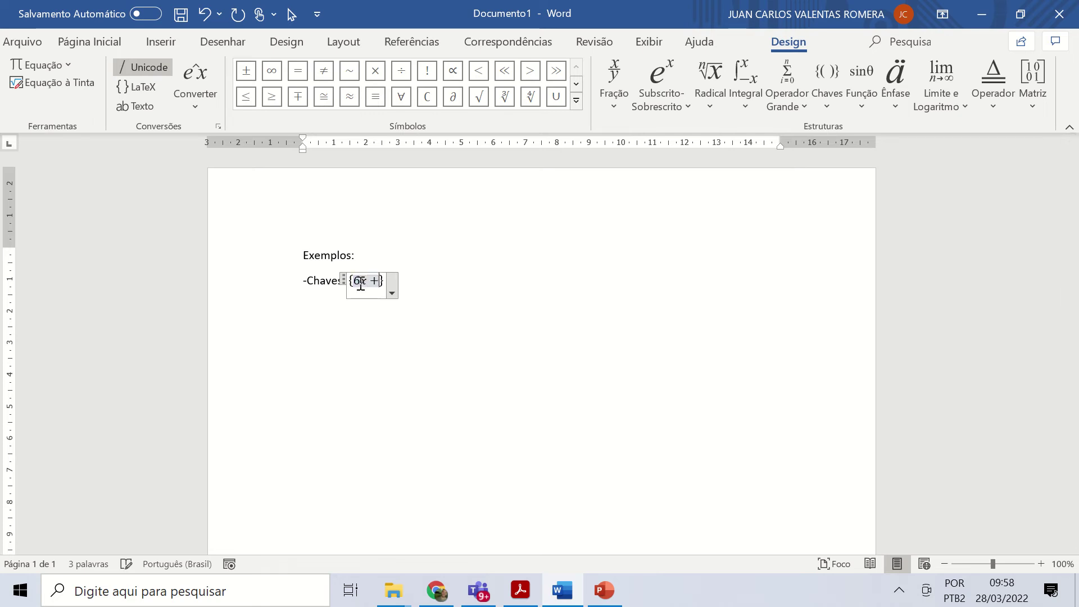
type("5")
key("BackSpace")
key("BackSpace")
key("BackSpace")
key("BackSpace")
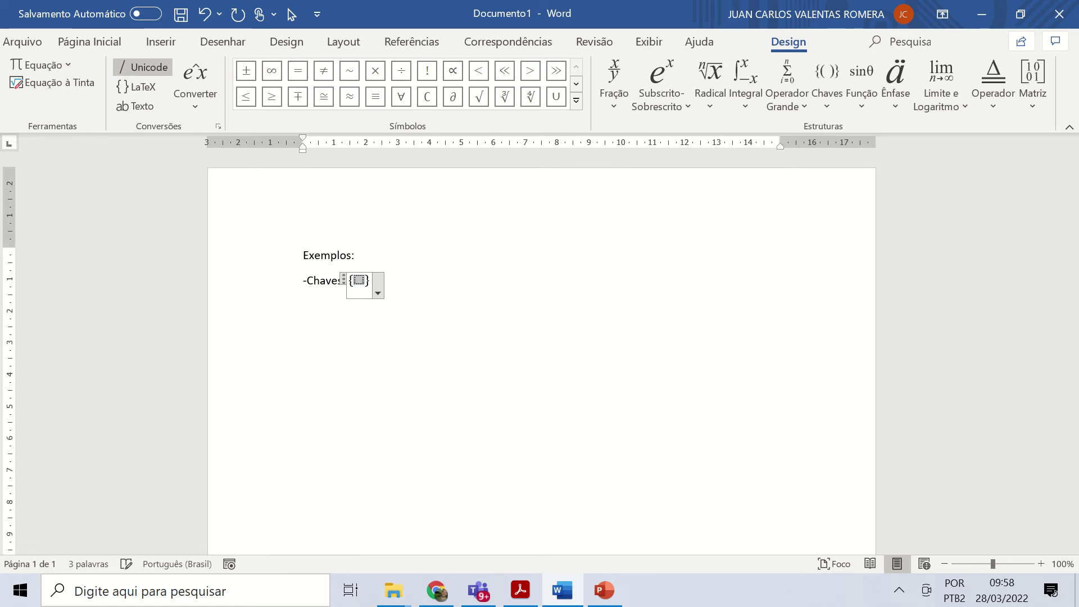
Enter 6 inside the curly braces and add a new line below reading "-Colchetes:".
type("6")
left_click(403, 281)
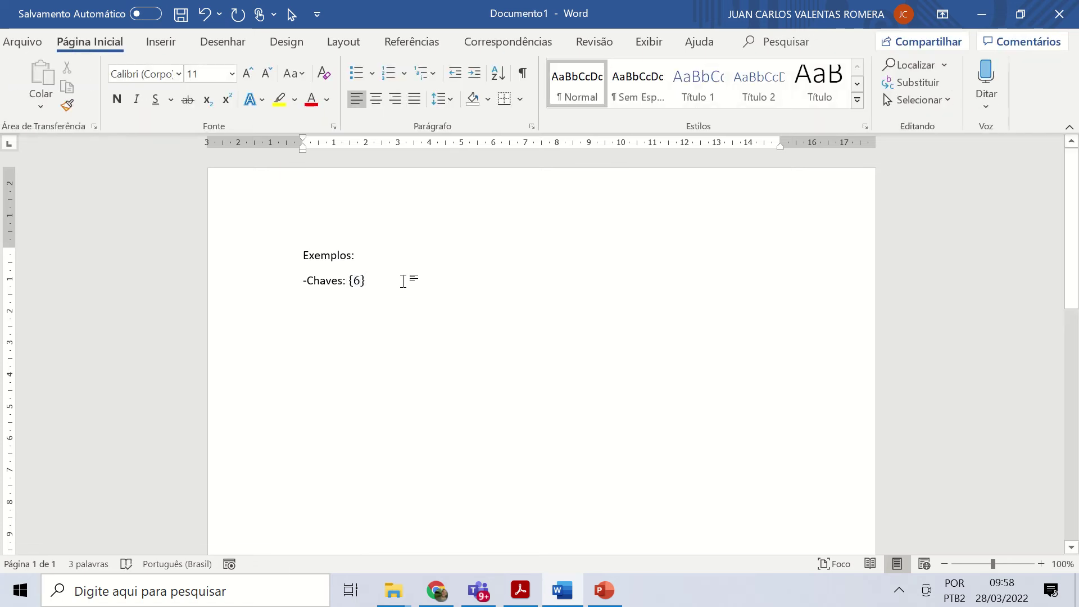
key("Return")
type("-co")
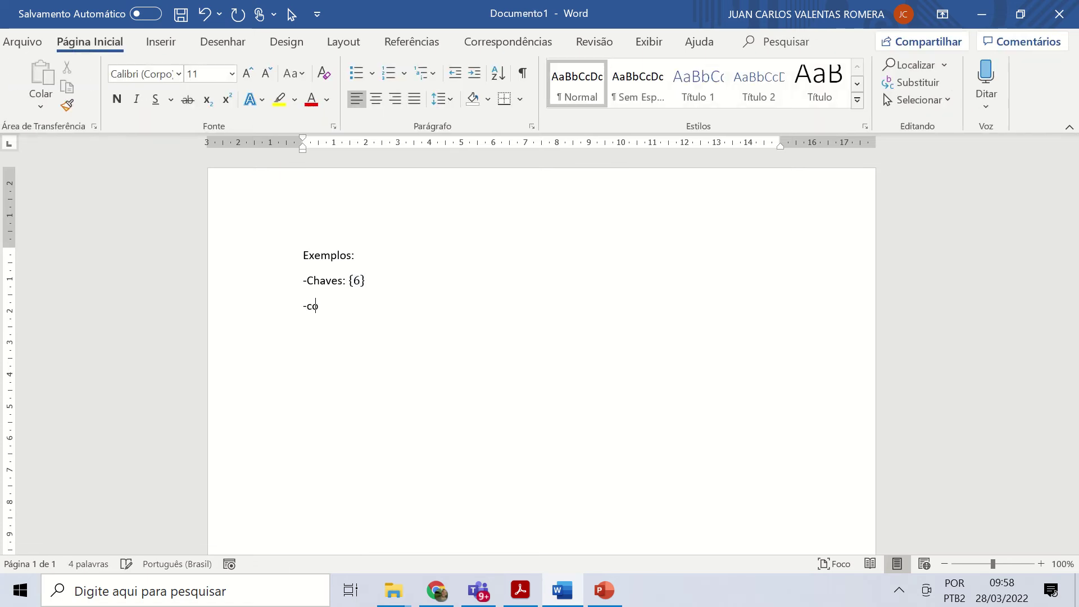
type("lchetes:")
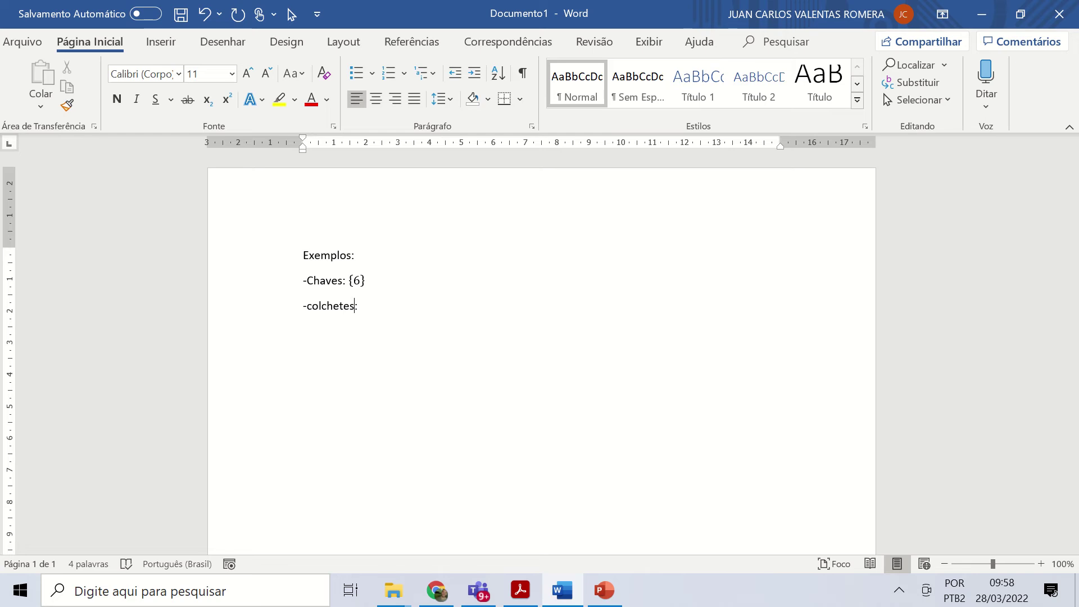
left_click(309, 309)
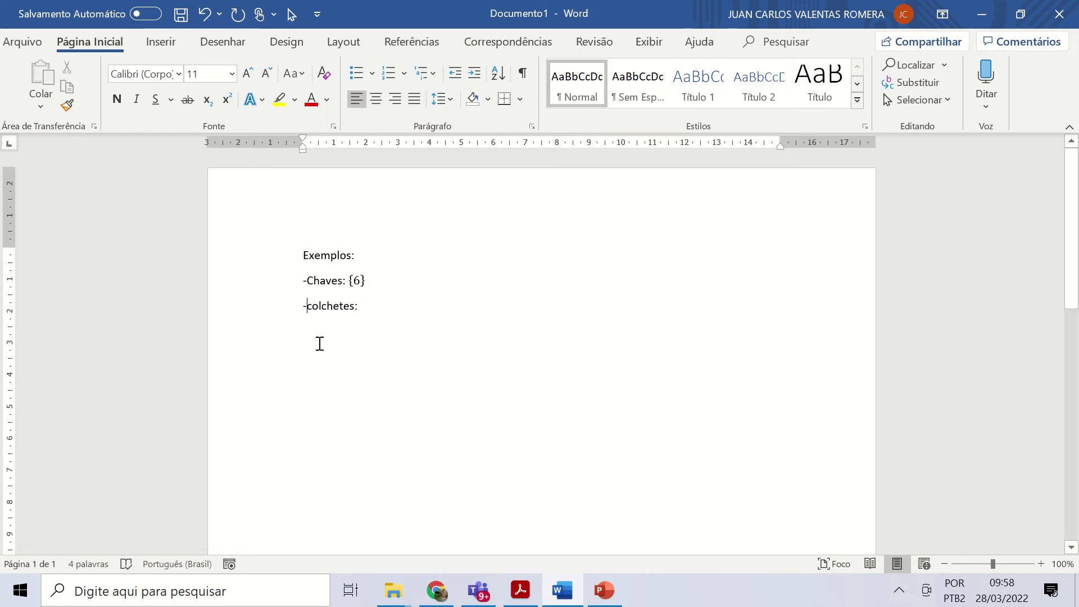
type("C")
key("Delete")
Insert an equation after "-Colchetes:" with square brackets containing 50.
left_click(367, 307)
left_click(160, 43)
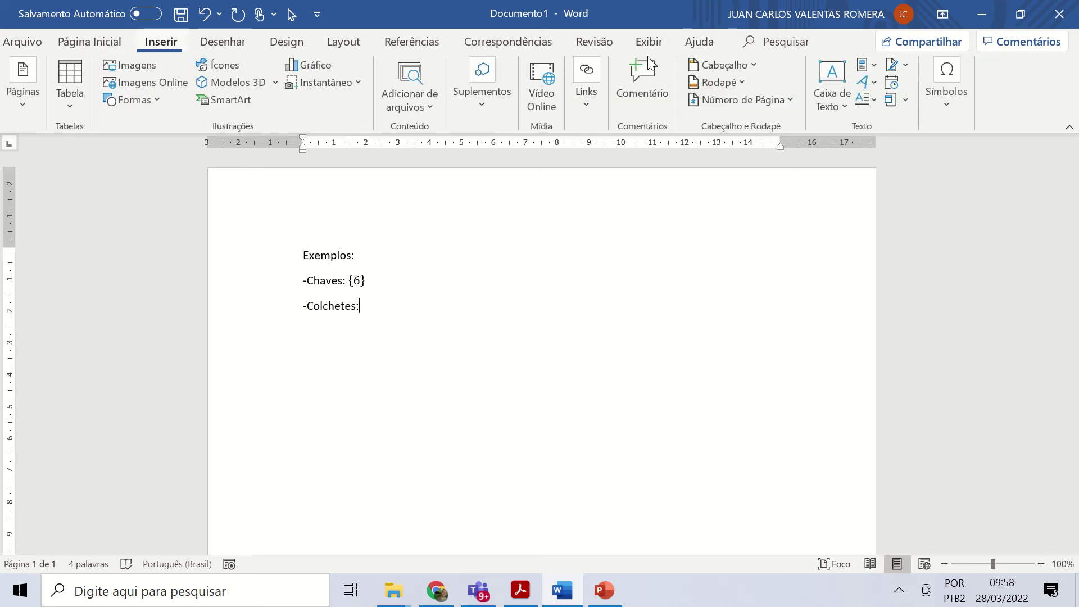
left_click(952, 102)
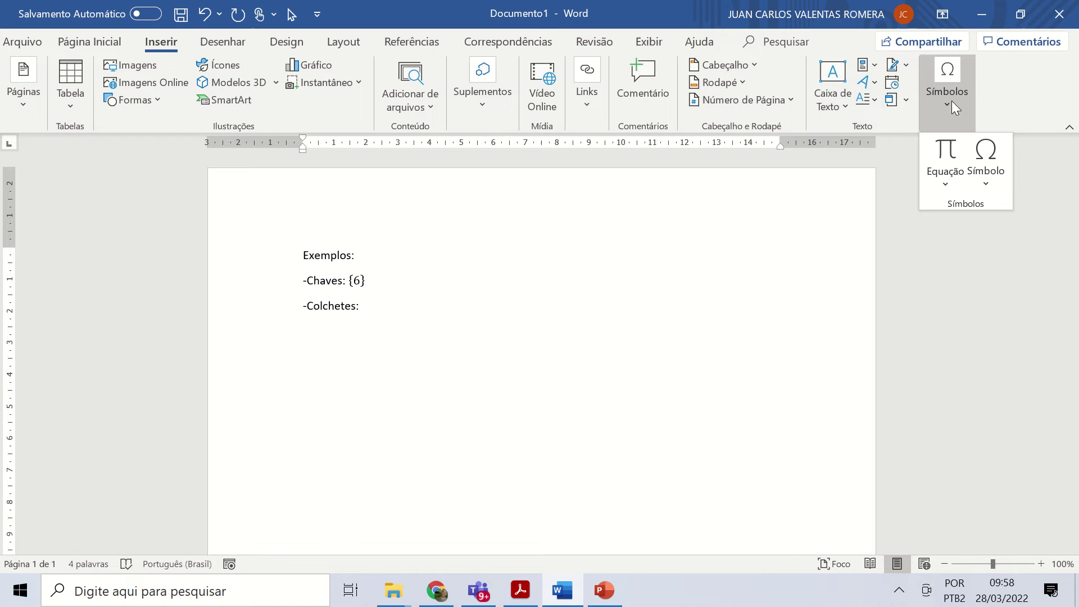
left_click(952, 156)
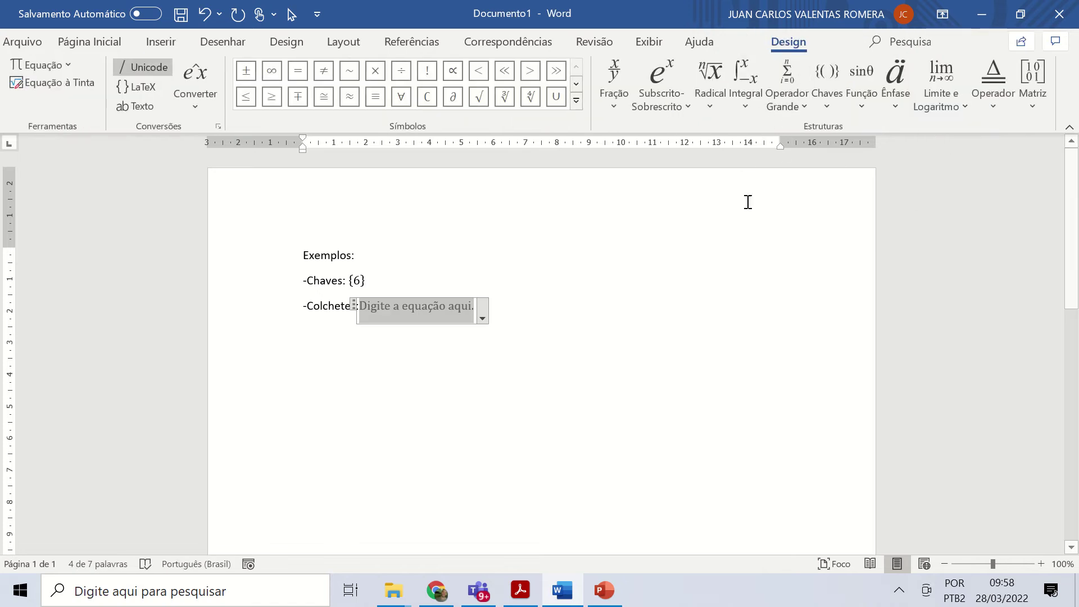
left_click(829, 107)
left_click(898, 191)
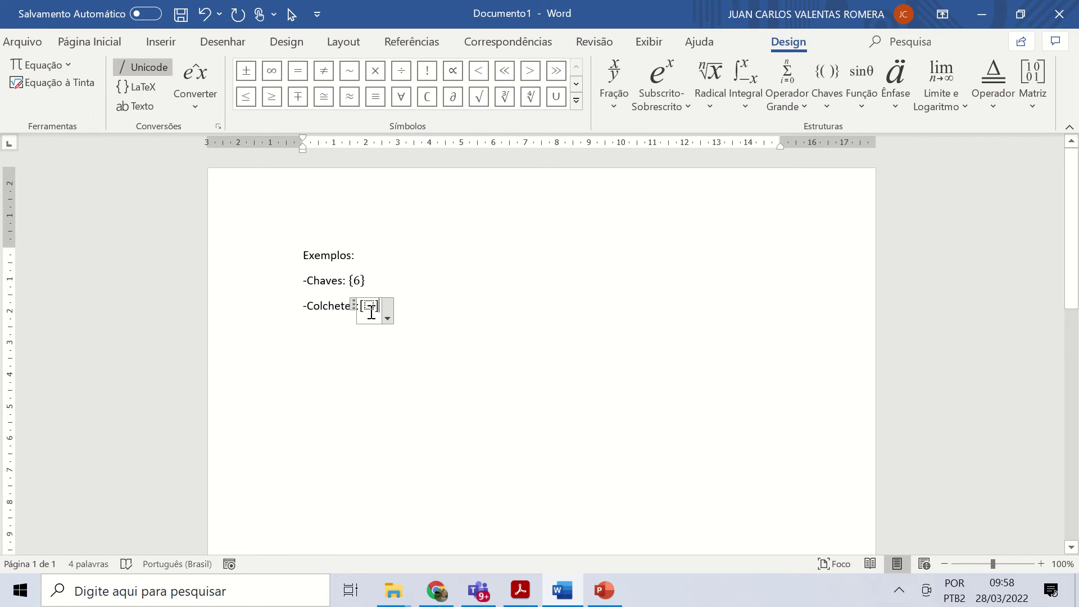
left_click(369, 304)
left_click(618, 85)
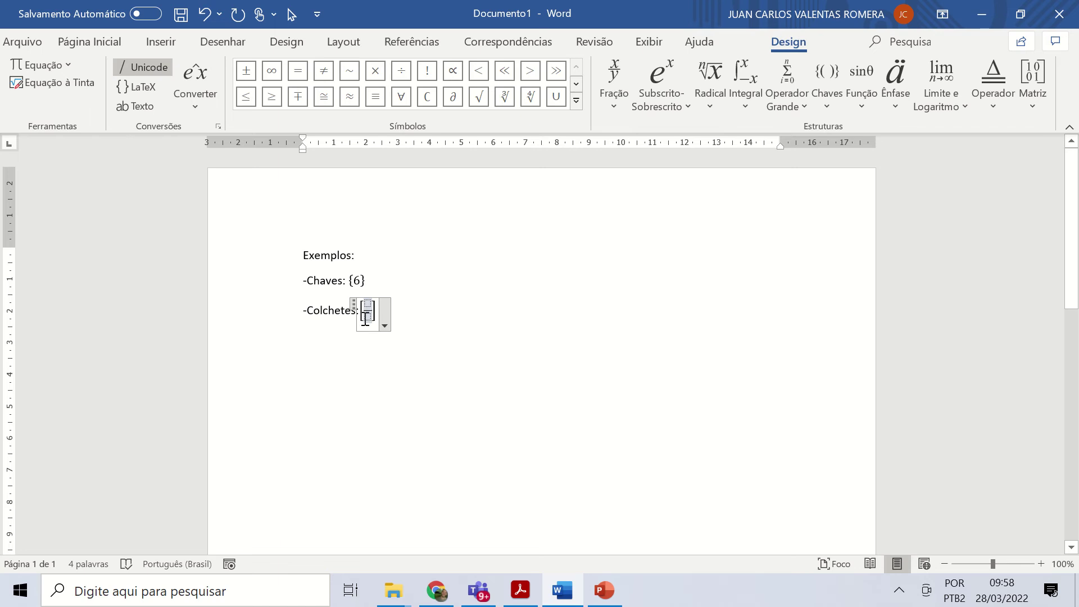
key("ctrl+z")
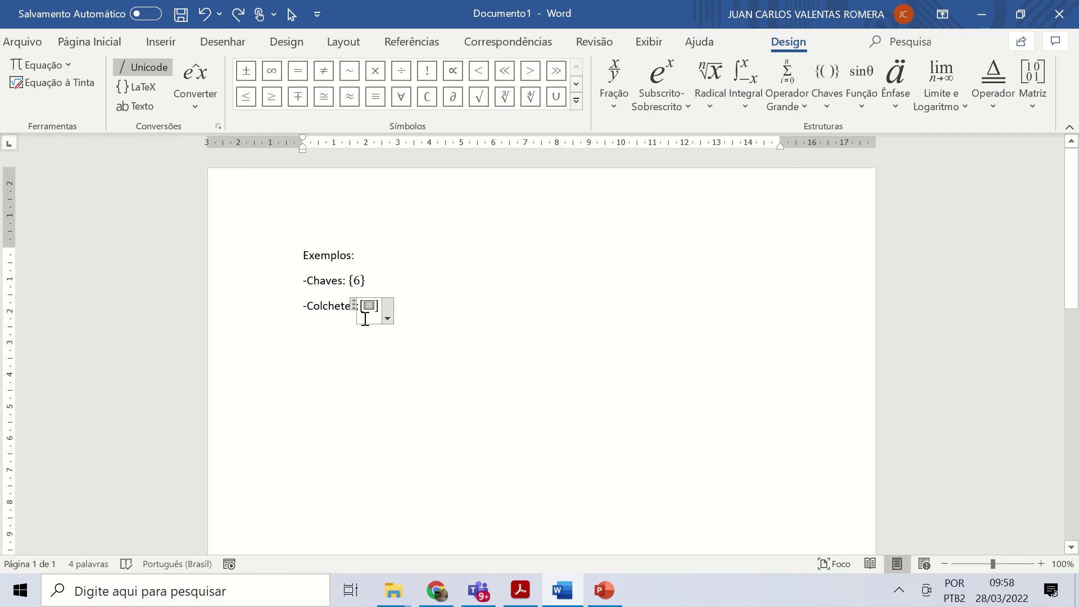
type("50")
left_click(434, 304)
Add a new line reading "-Divisão:" and insert an empty equation after it.
key("Return")
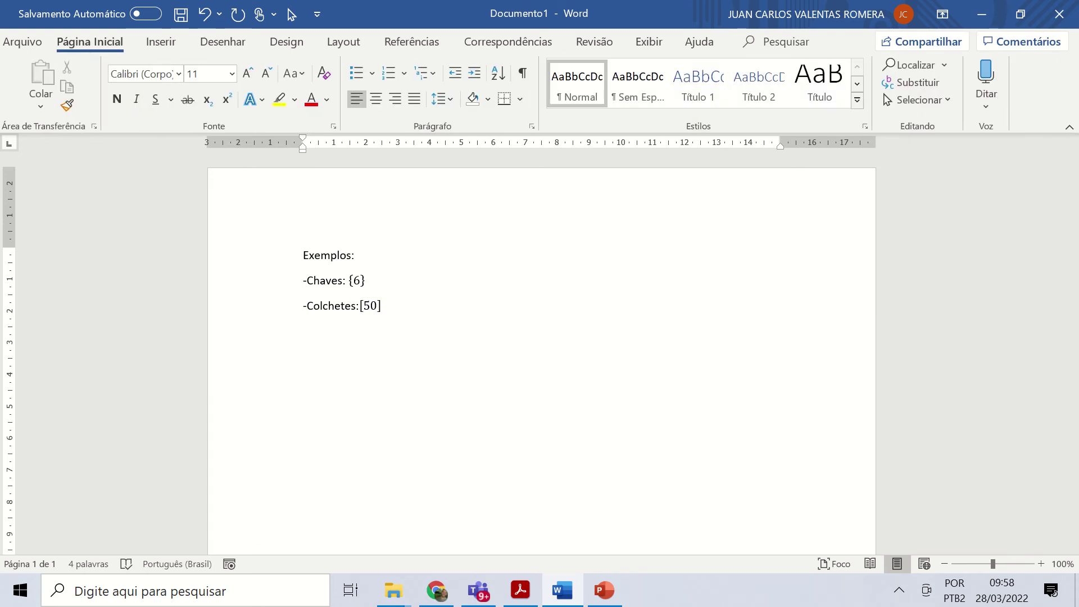
type("-Divisão:")
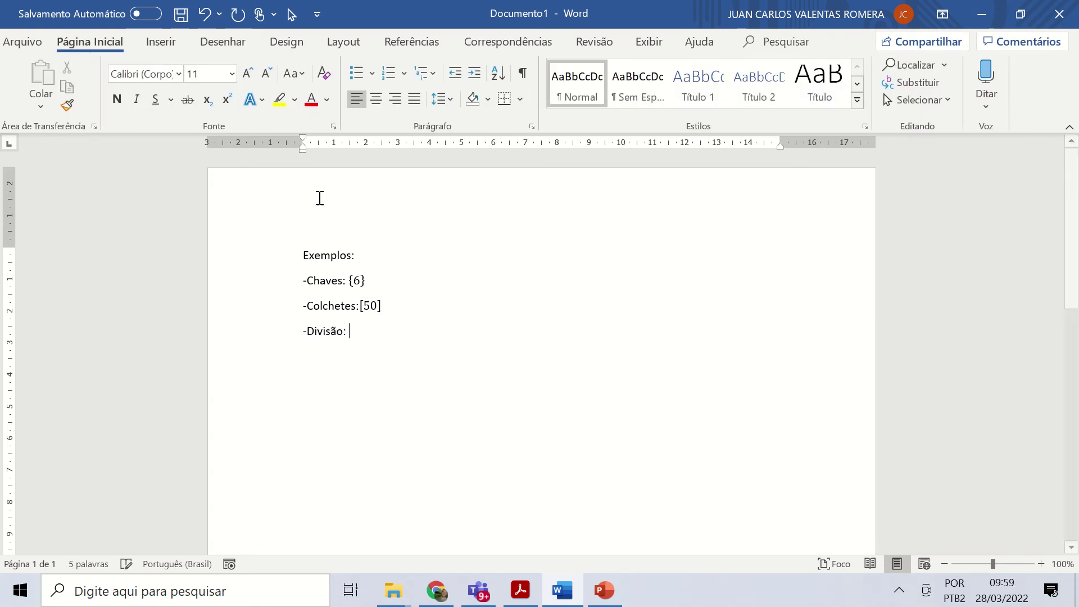
left_click(167, 48)
left_click(942, 70)
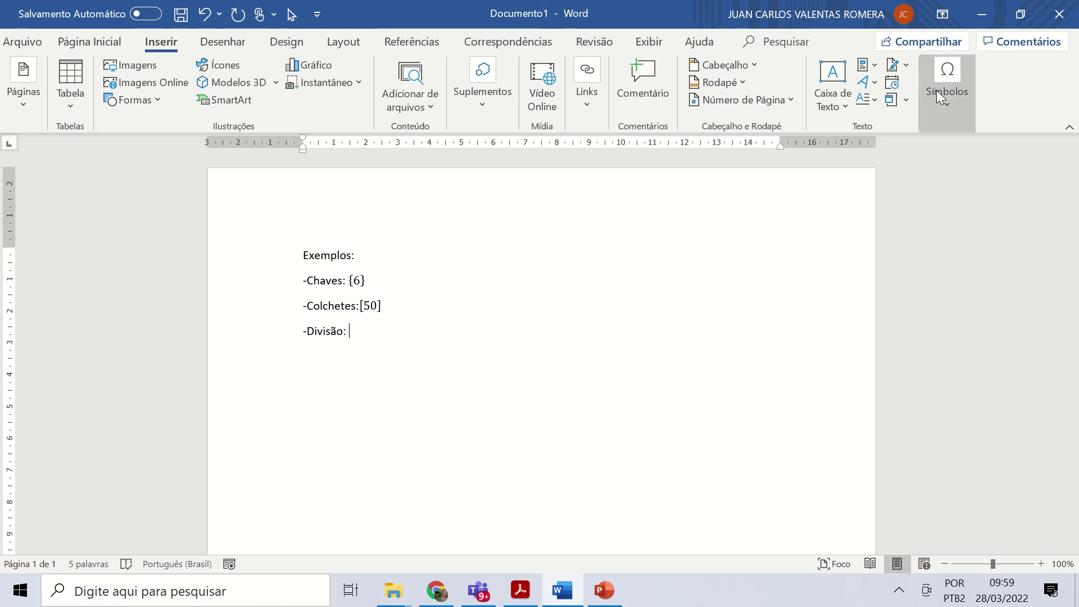
left_click(940, 151)
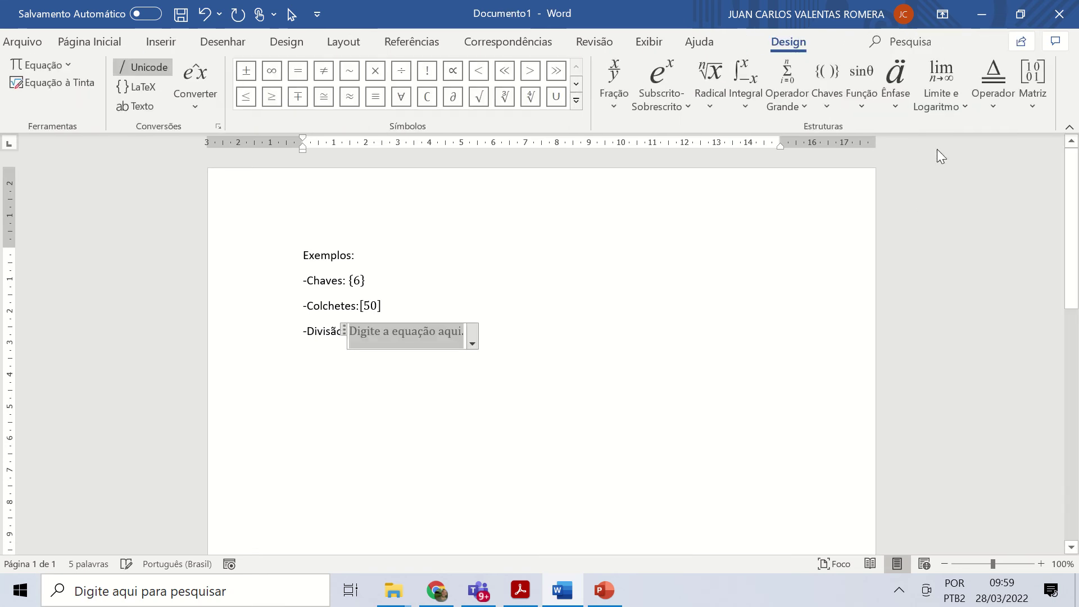
Insert the stacked fraction 15 over 11 in the "-Divisão:" equation, followed by a semicolon.
left_click(612, 83)
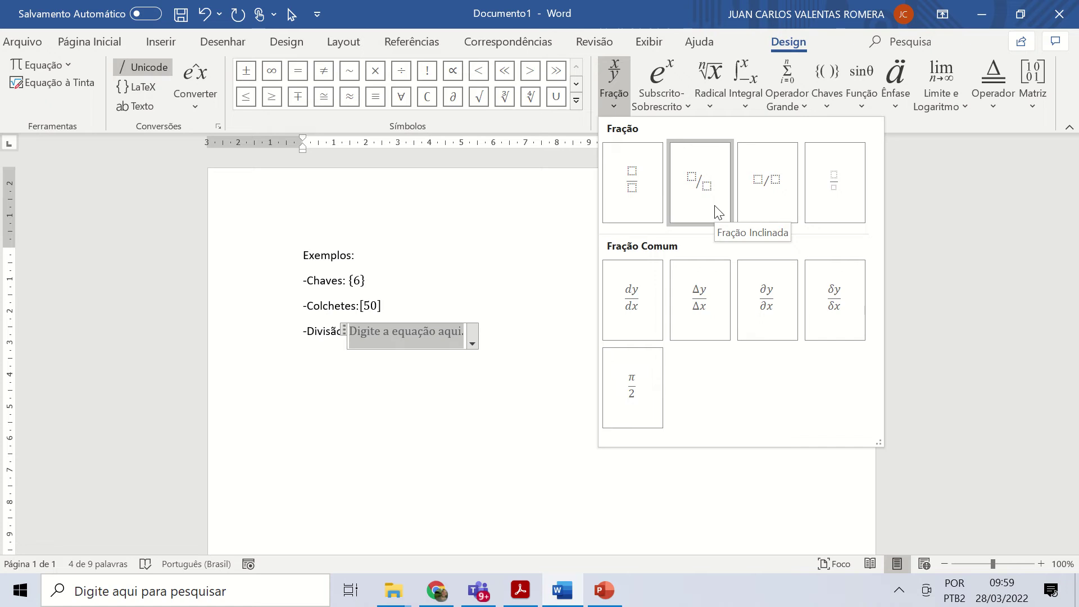
left_click(637, 193)
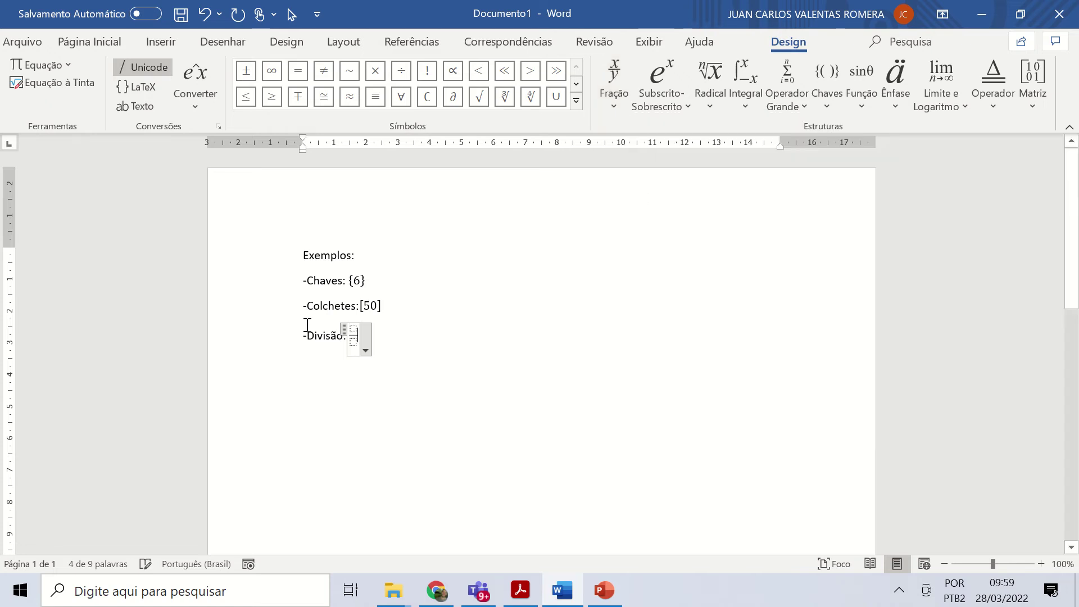
type("15")
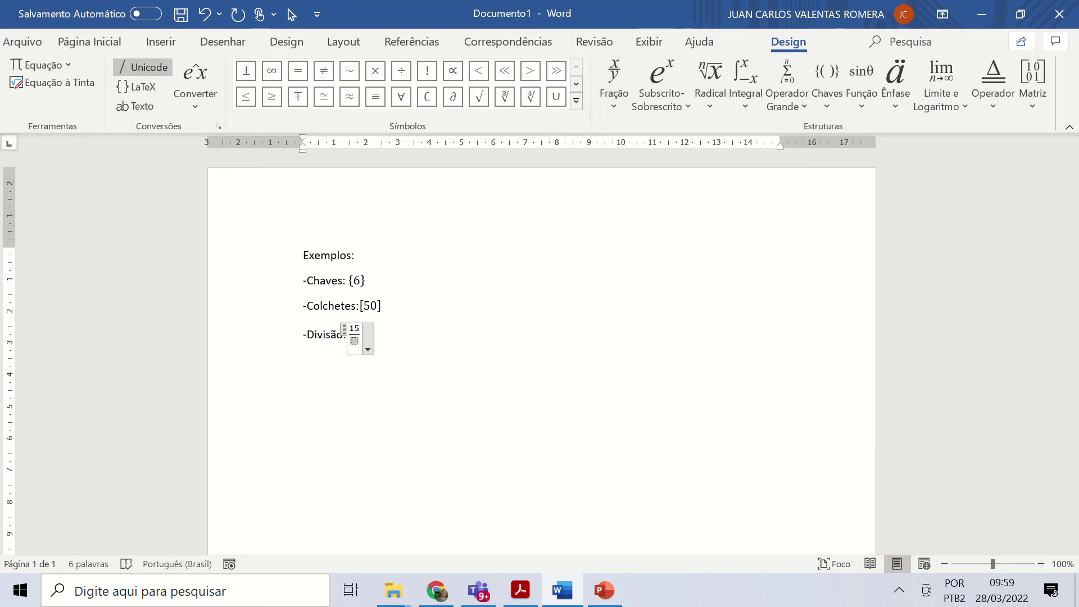
key("Down")
type("11:")
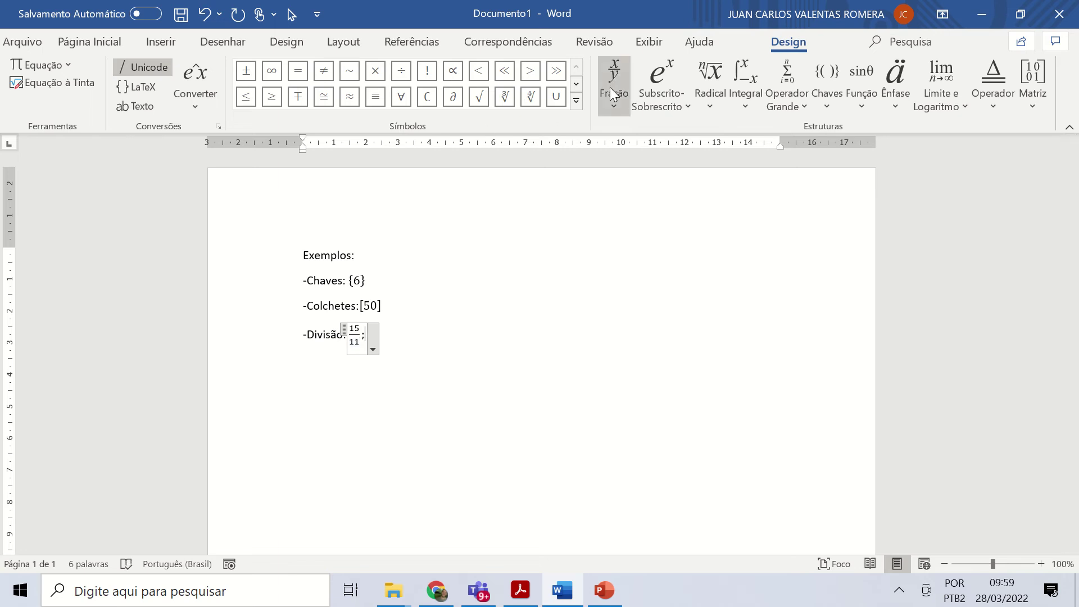
Add a second stacked fraction, 33 over 27, to the "-Divisão:" equation, followed by a semicolon.
left_click(614, 87)
left_click(643, 185)
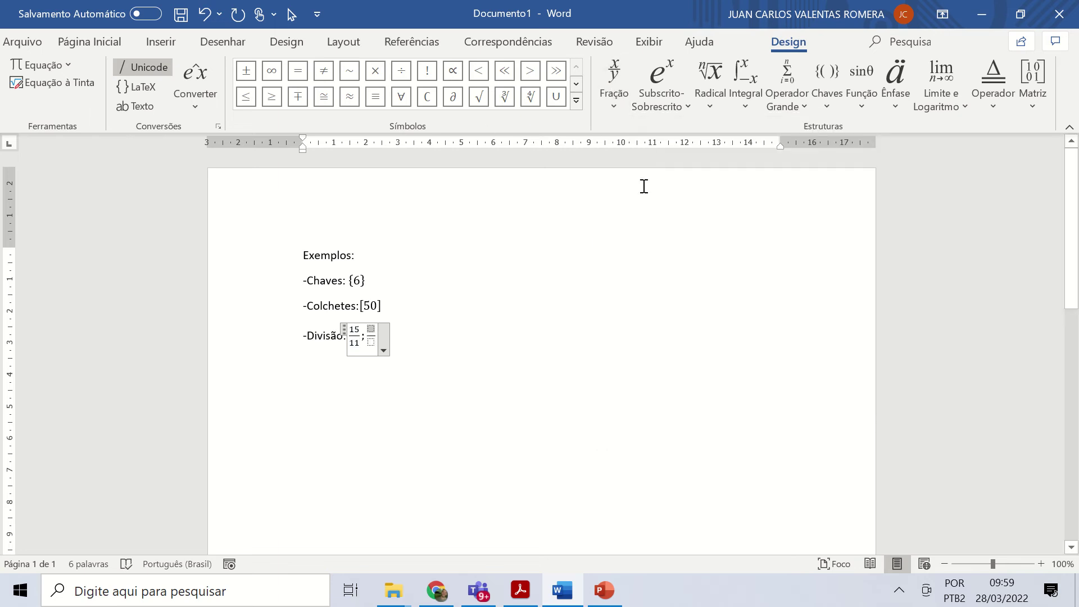
type("33/")
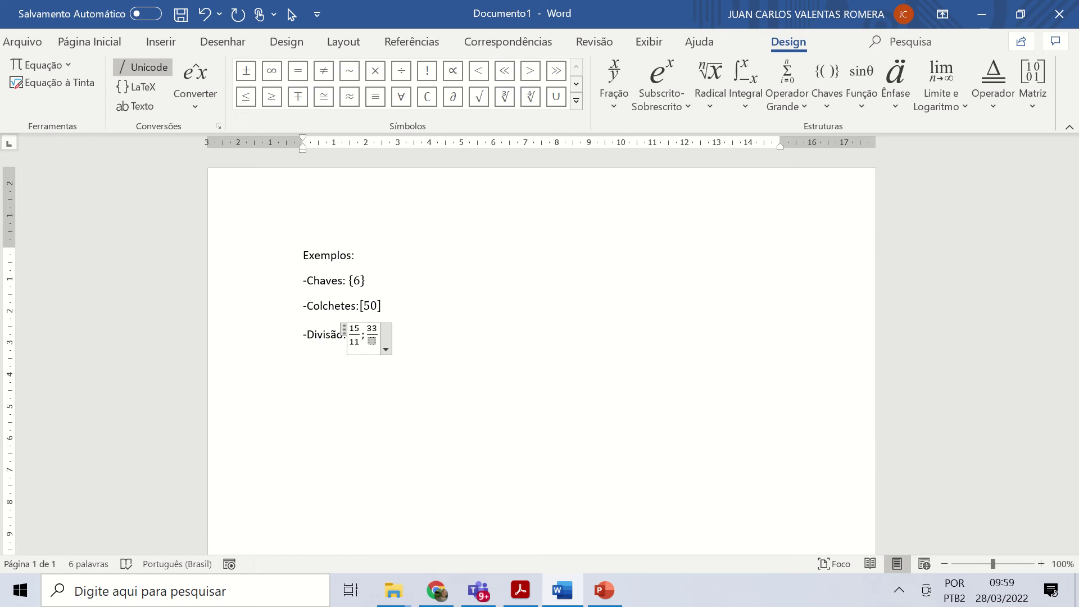
type("27")
key("Right")
type(";")
Add square brackets containing the stacked fraction π over 6 to the "-Divisão:" equation, followed by a semicolon.
left_click(827, 111)
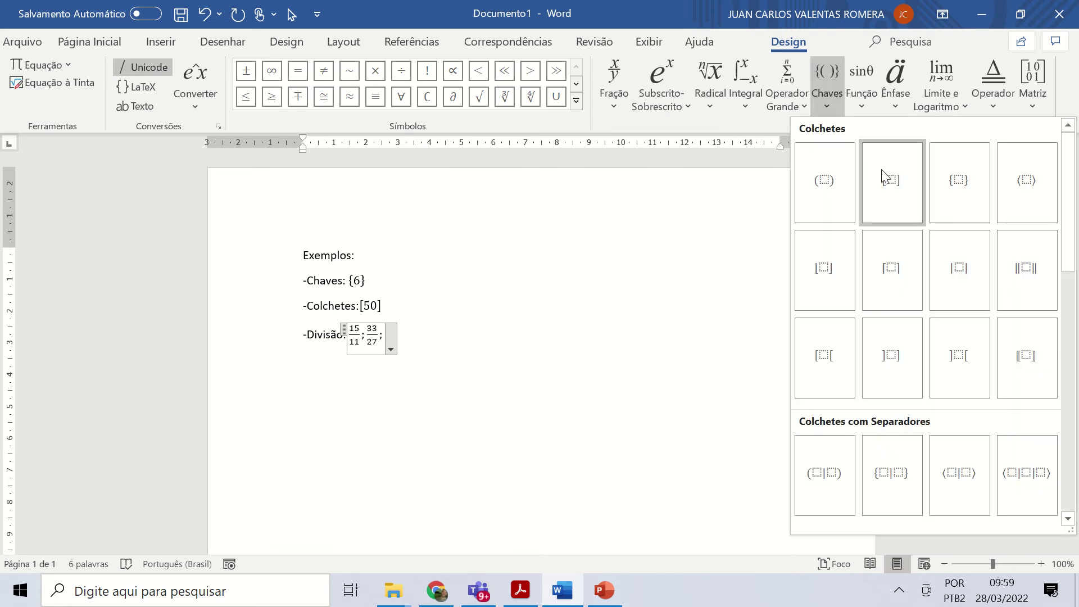
left_click(890, 175)
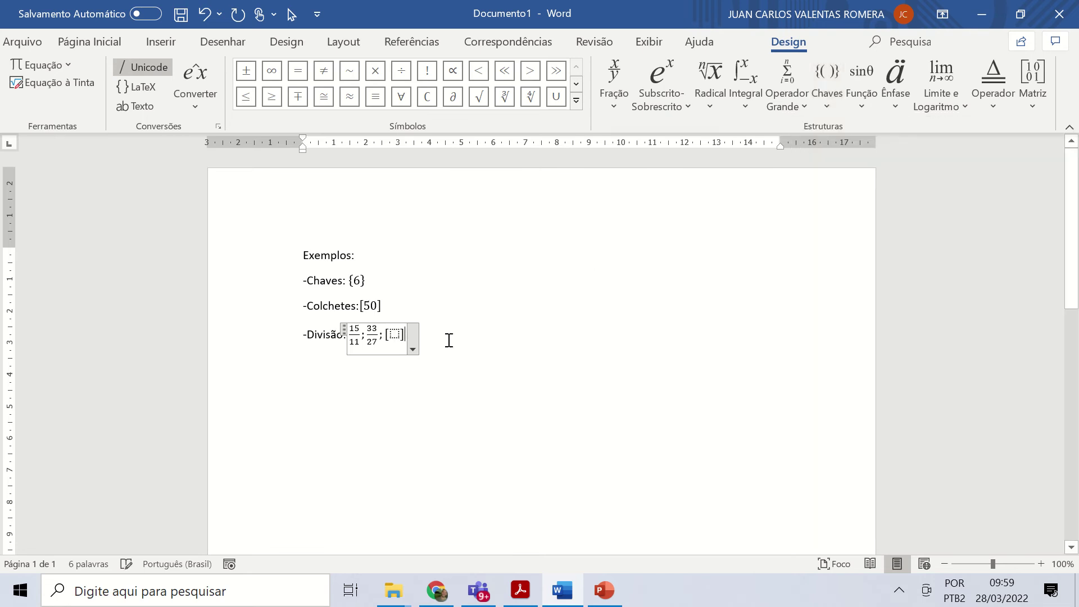
left_click(616, 94)
left_click(632, 207)
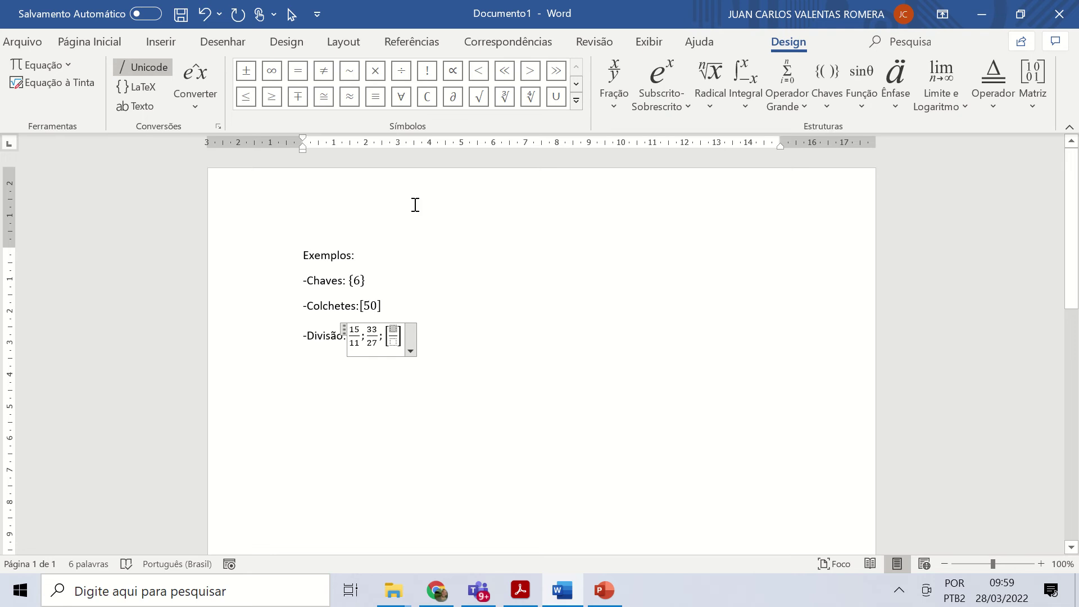
left_click(577, 84)
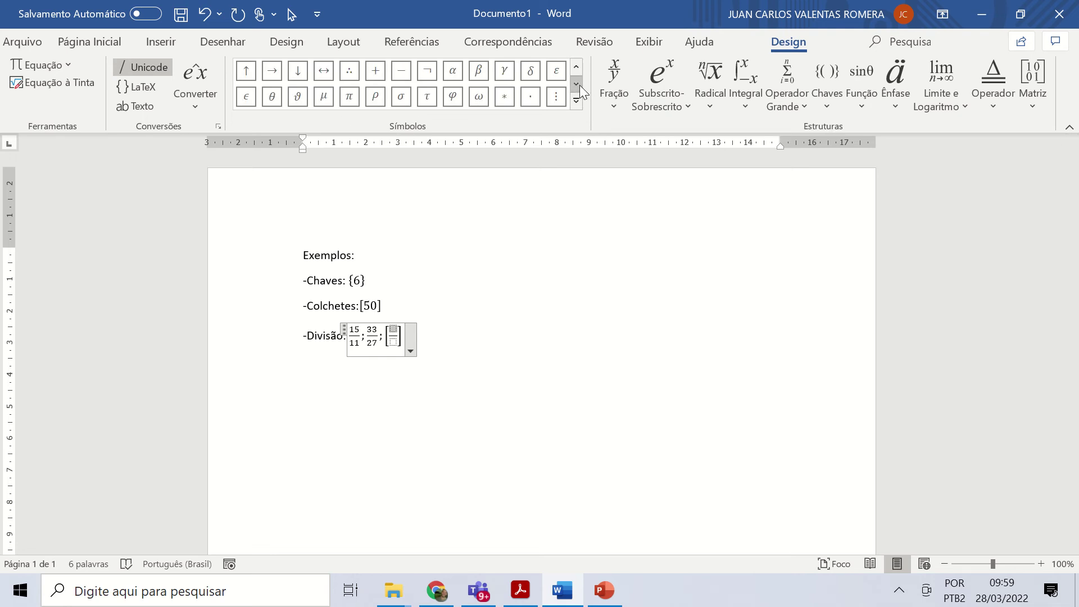
left_click(356, 103)
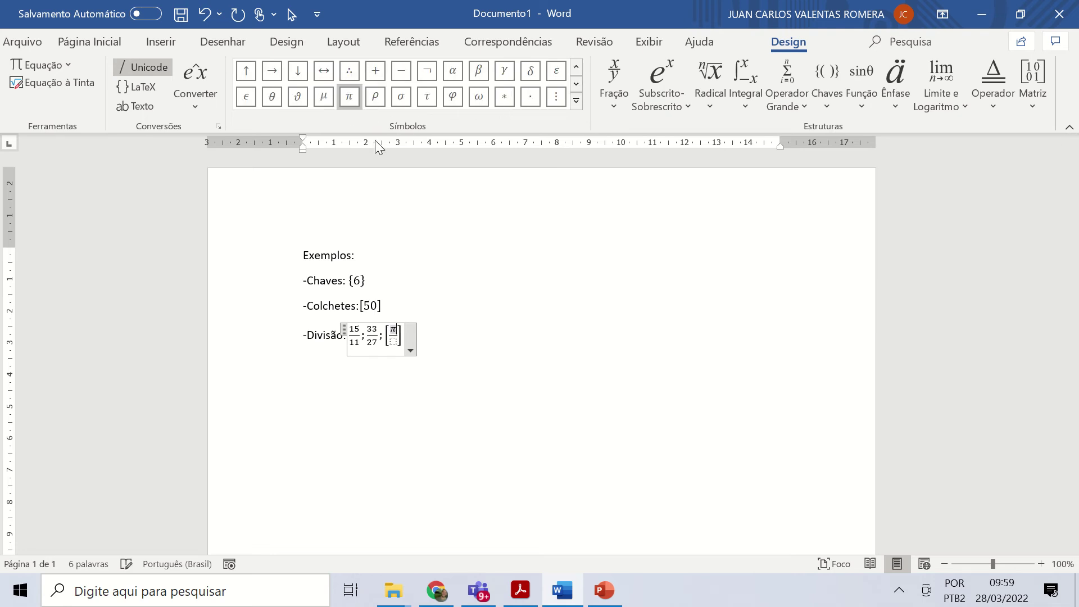
left_click(393, 340)
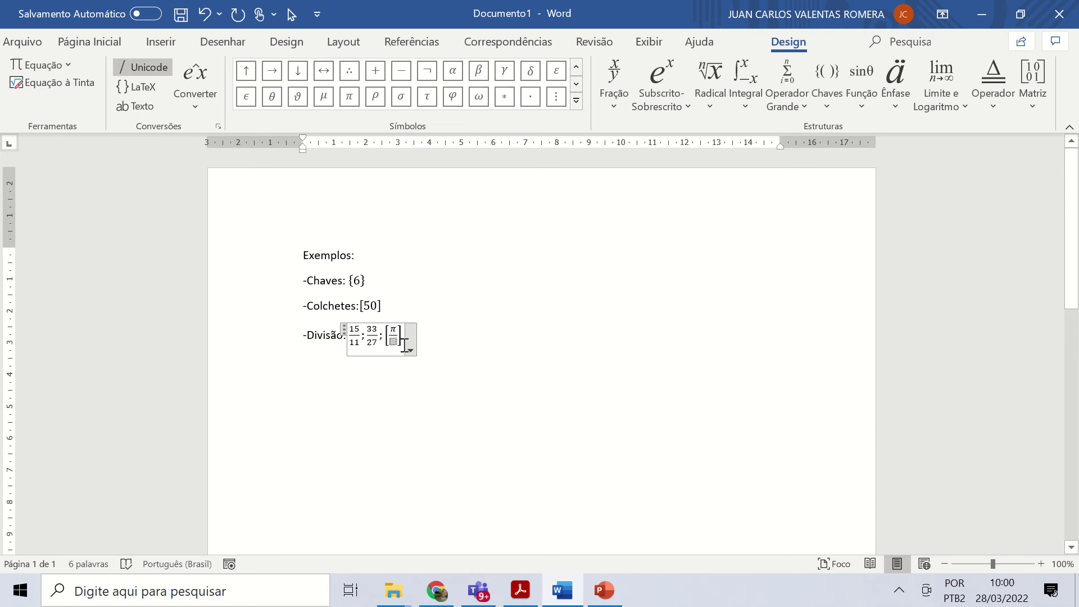
type("6]")
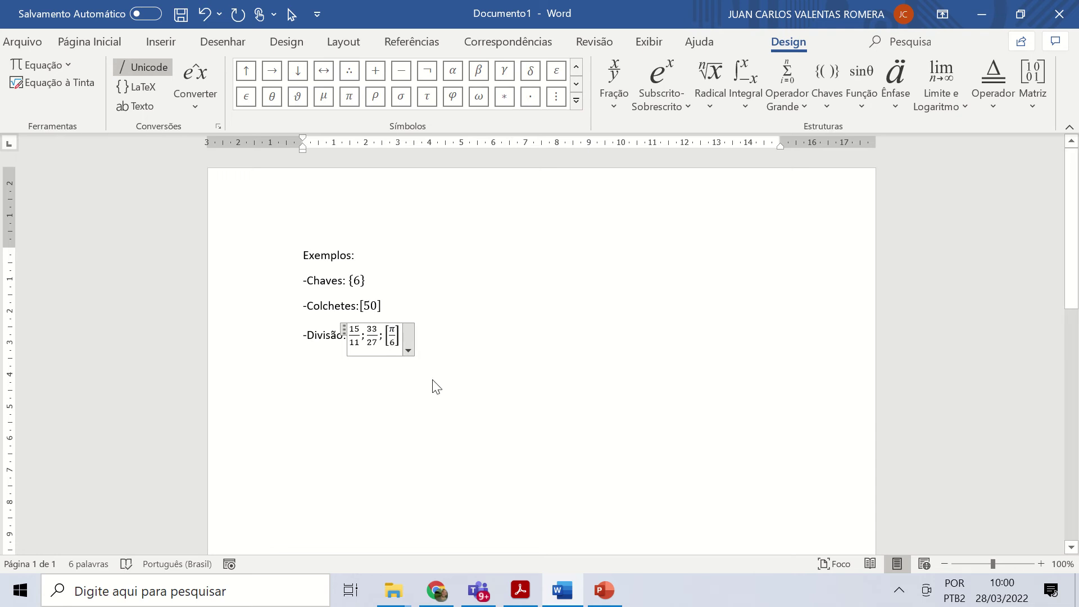
type(";")
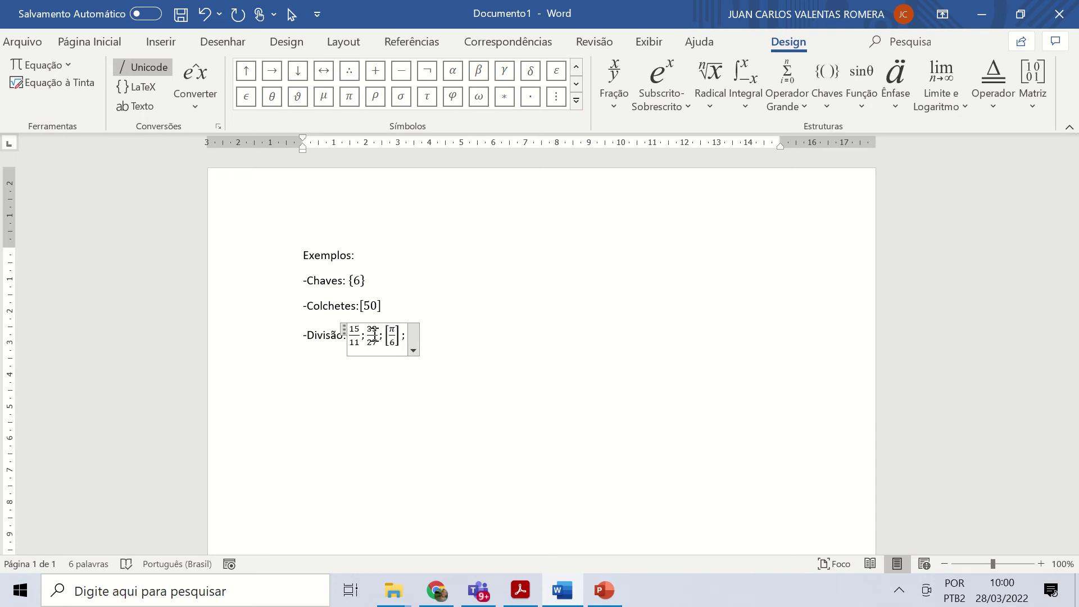
Set the font size of the whole "-Divisão:" equation to 13.
left_click_drag(404, 338, 344, 342)
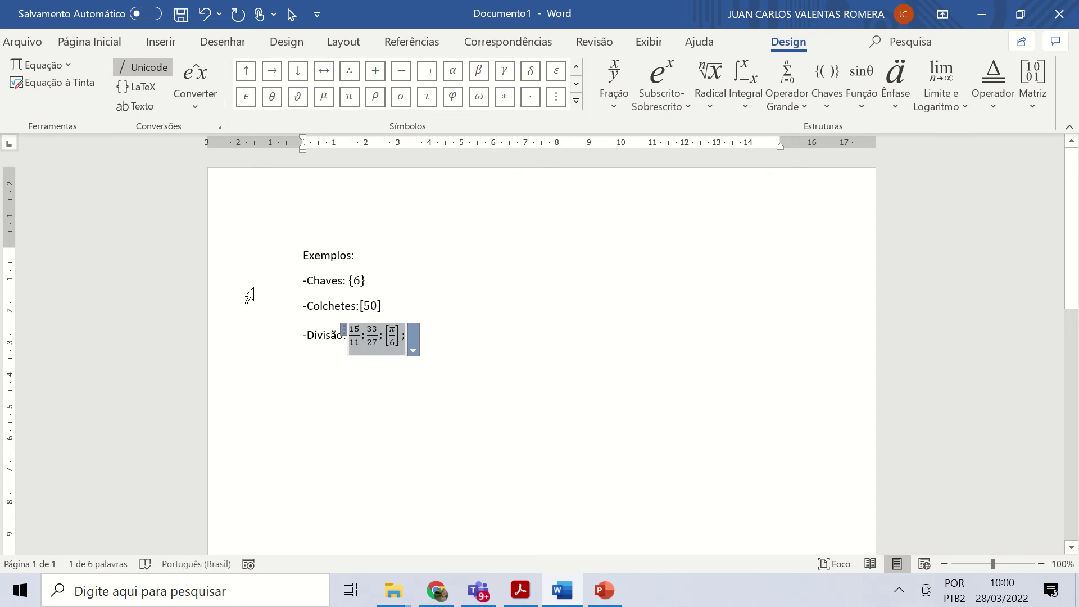
left_click(86, 43)
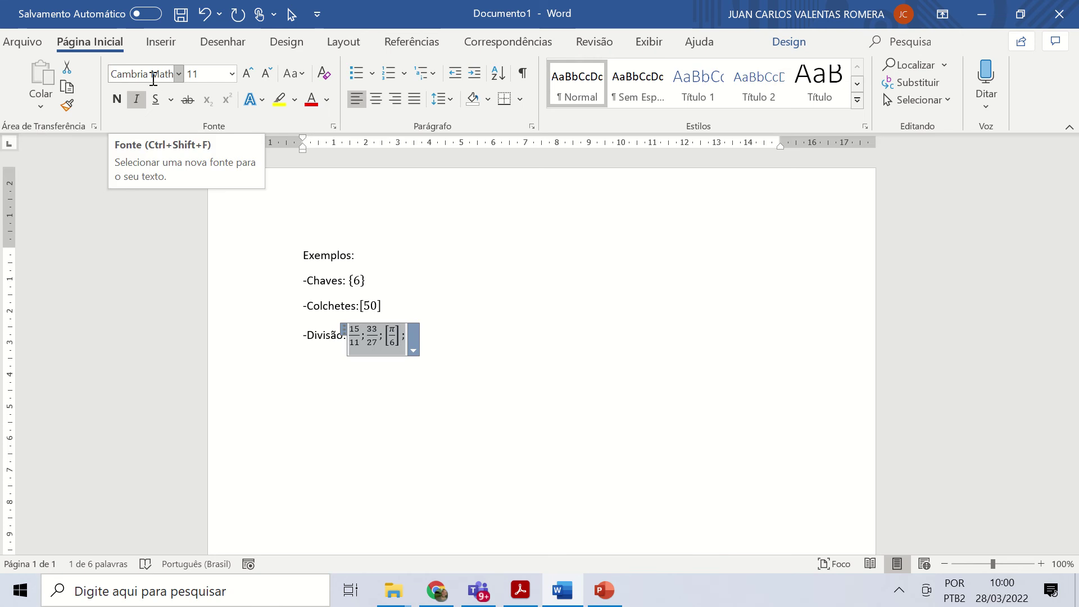
left_click(202, 77)
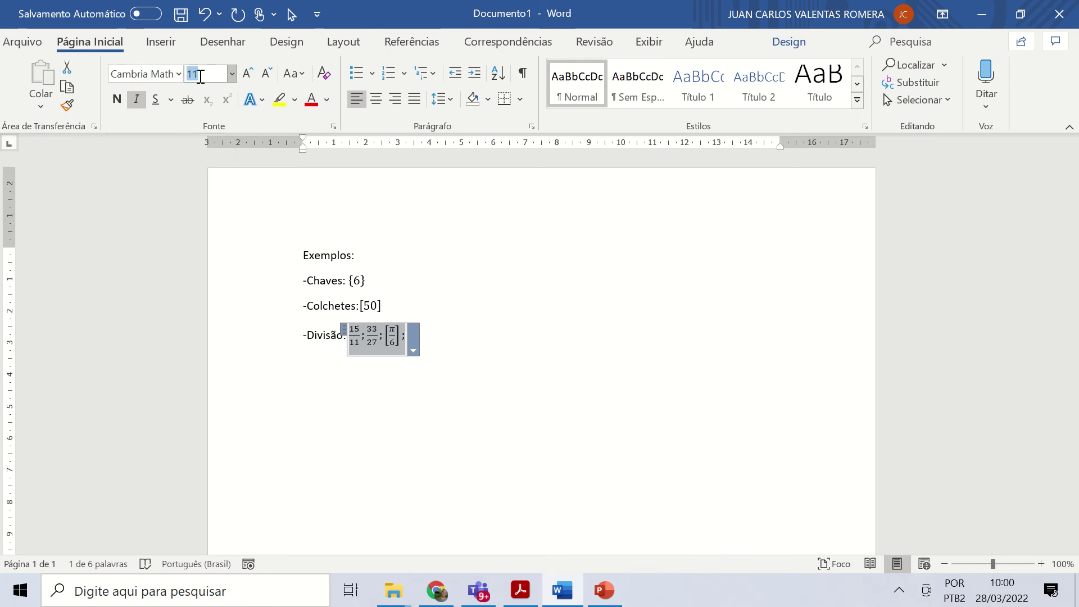
type("13")
key("Return")
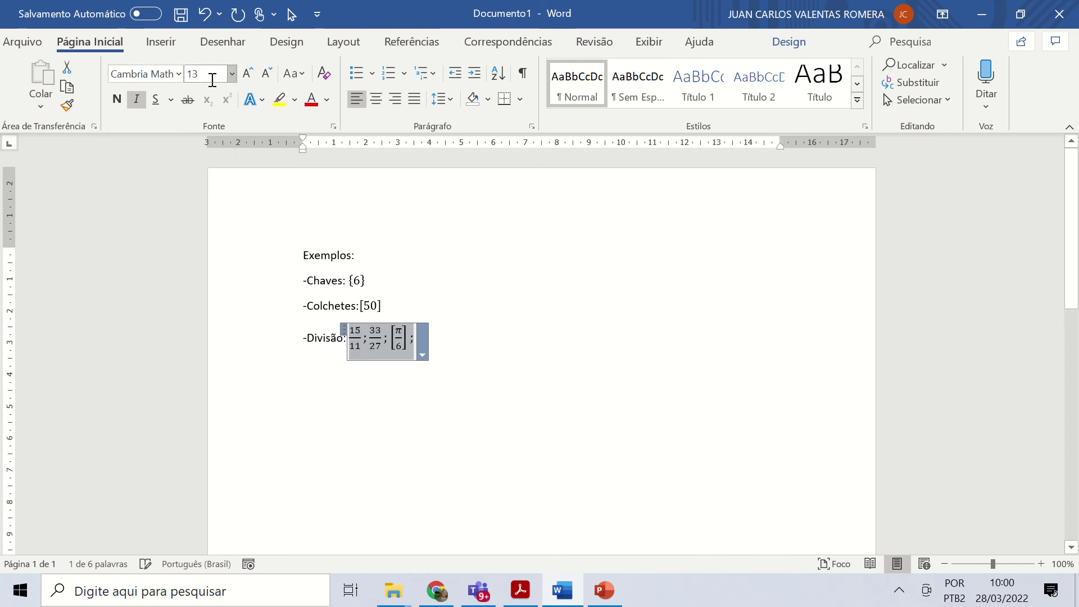
Set the font size of the bracketed 50 equation after "-Colchetes:" to 13.
left_click(373, 306)
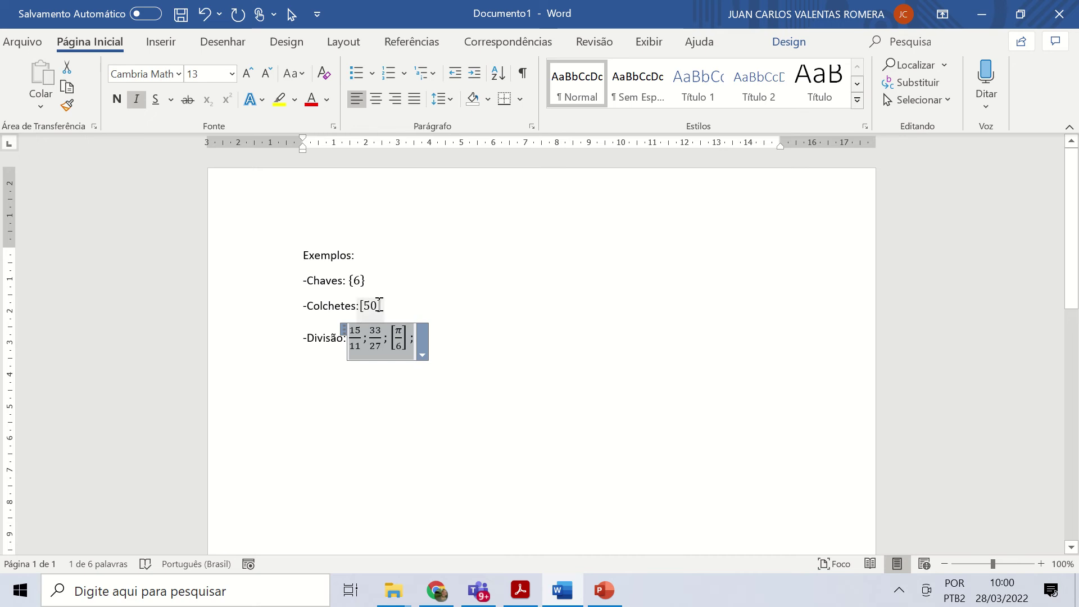
left_click_drag(358, 306, 362, 306)
left_click(388, 308)
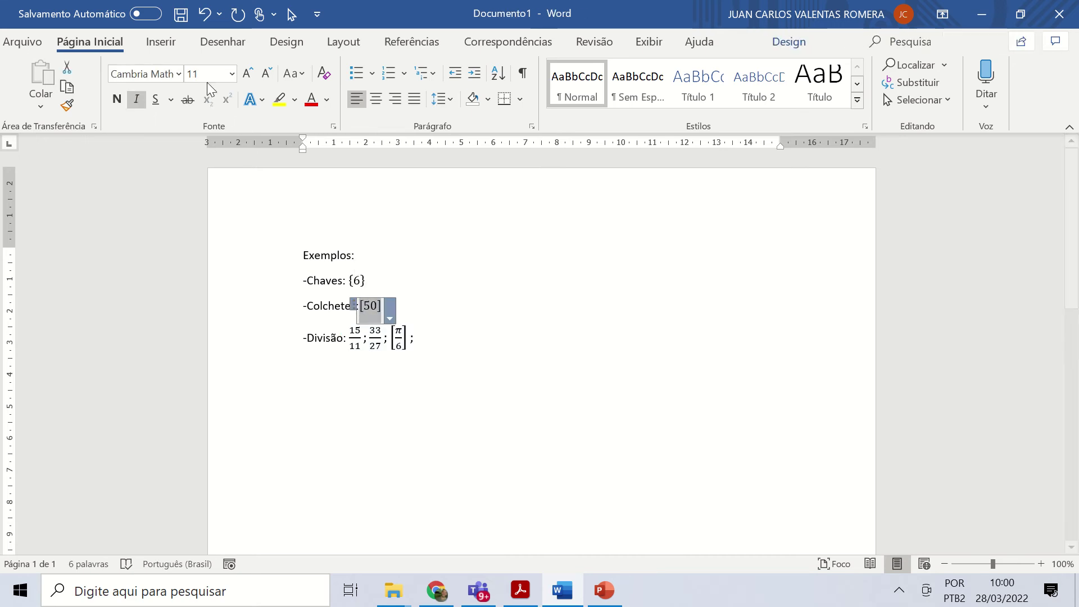
key("ctrl+shift+p")
type("13")
key("Return")
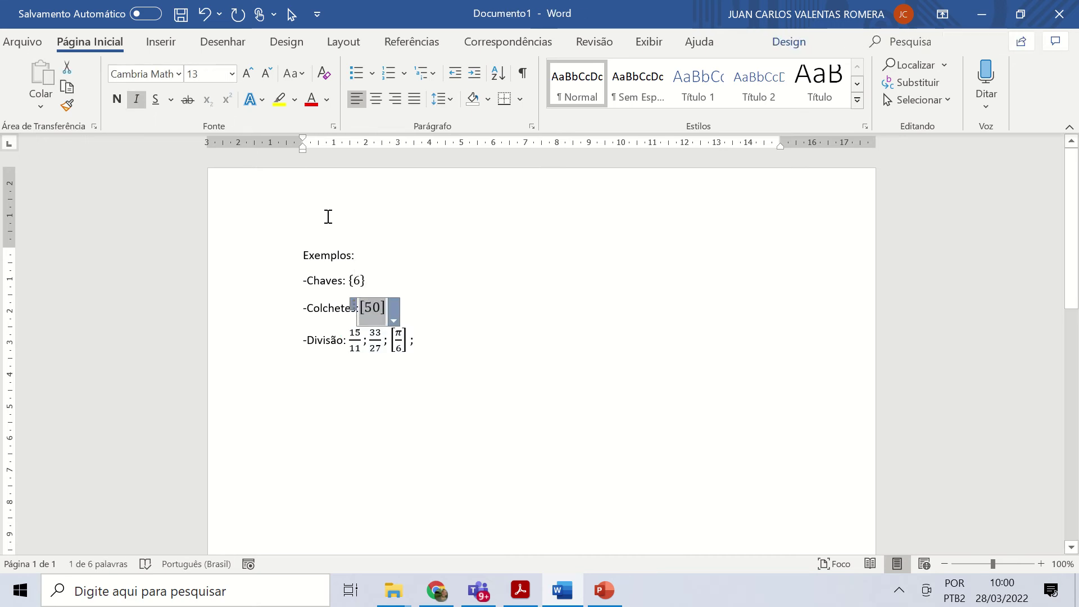
Set the font size of the braced 6 equation after "-Chaves:" to 13.
left_click(368, 281)
left_click(343, 279)
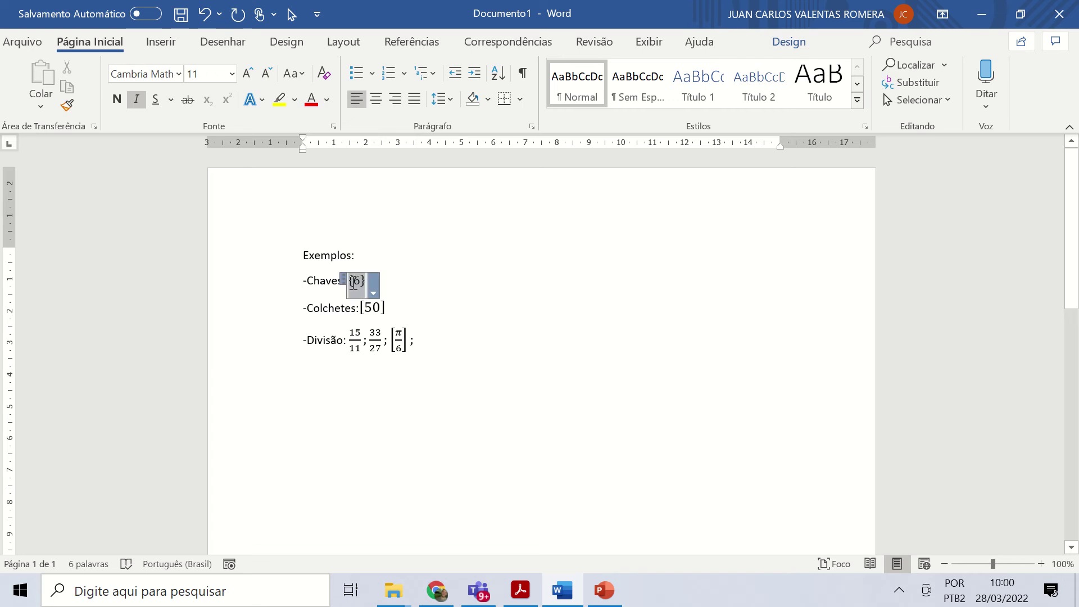
left_click(221, 76)
type("13")
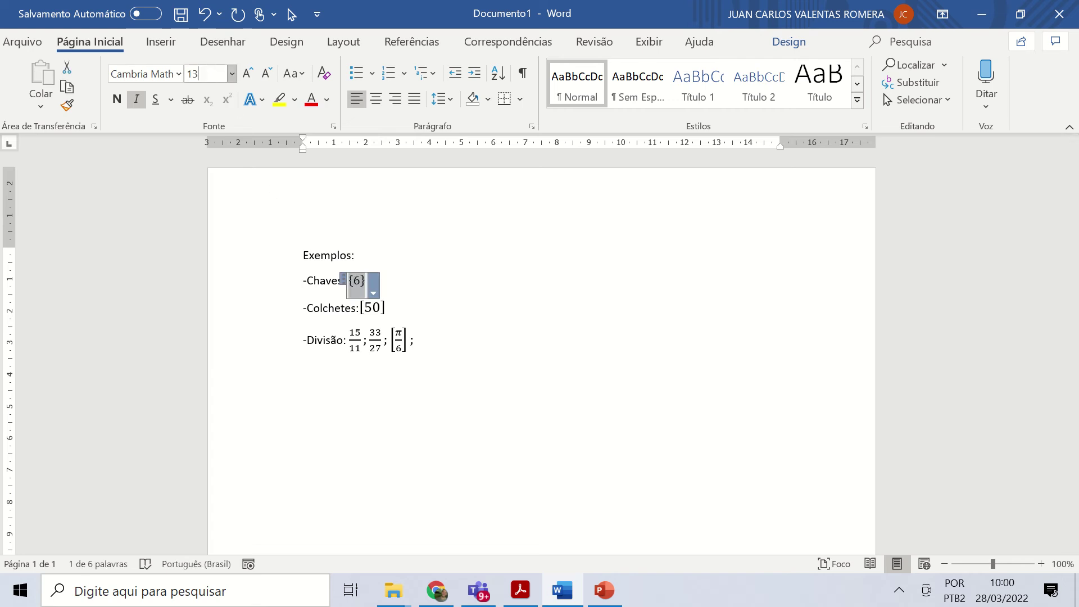
key("Return")
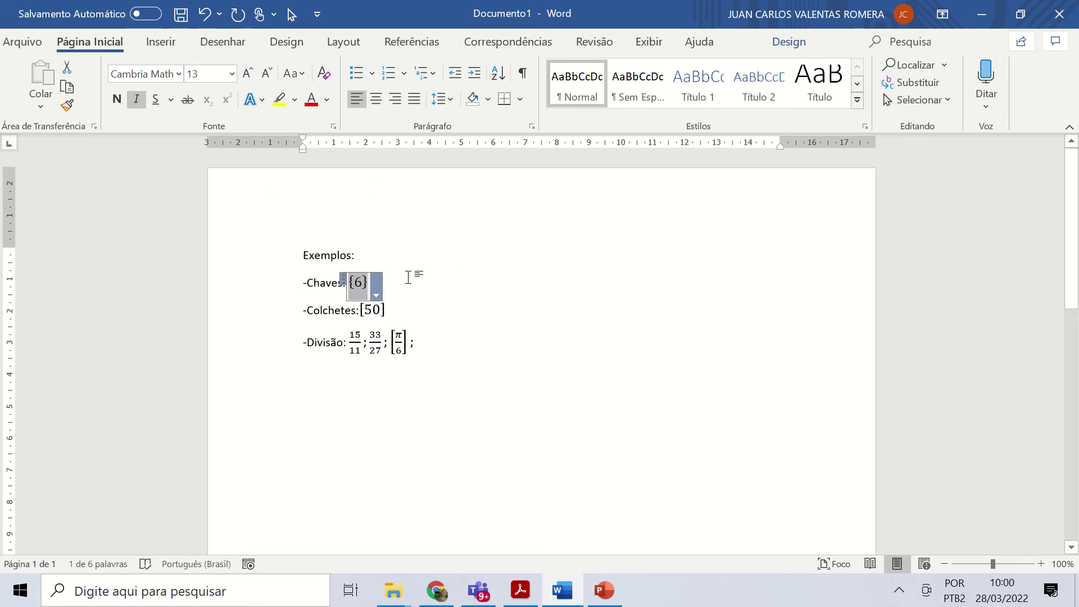
Add parentheses containing the stacked fraction 23 over 7 at the end of the "-Divisão:" equation.
left_click(431, 343)
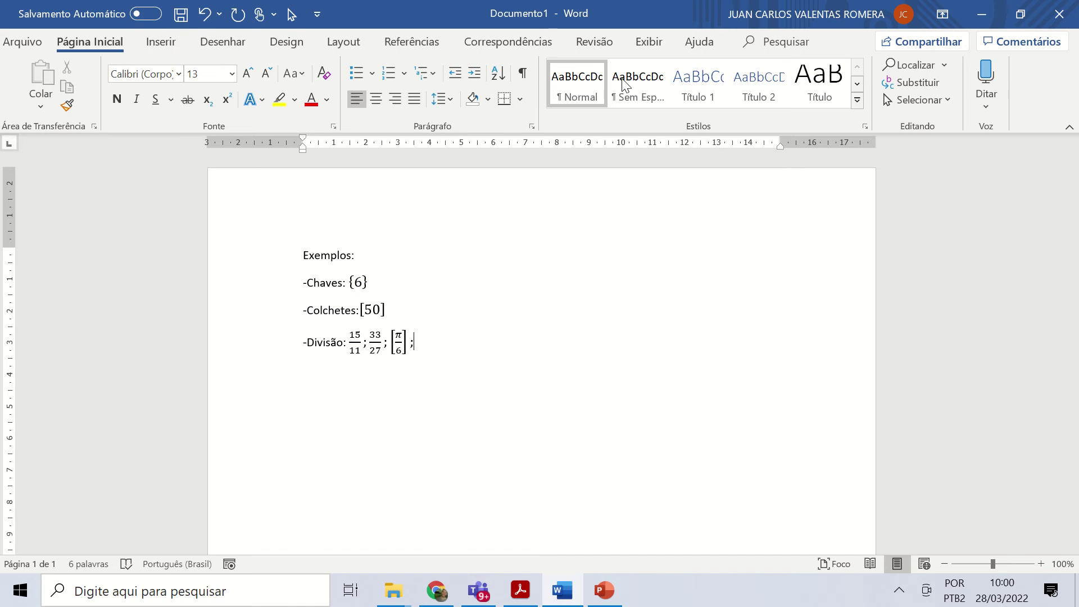
left_click(166, 41)
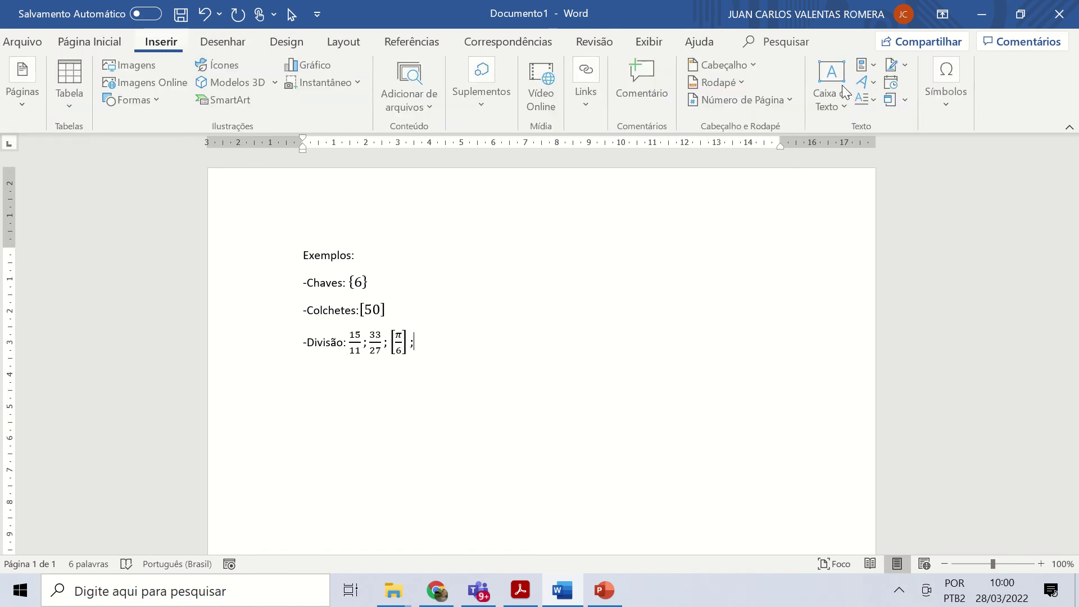
left_click(946, 85)
left_click(938, 152)
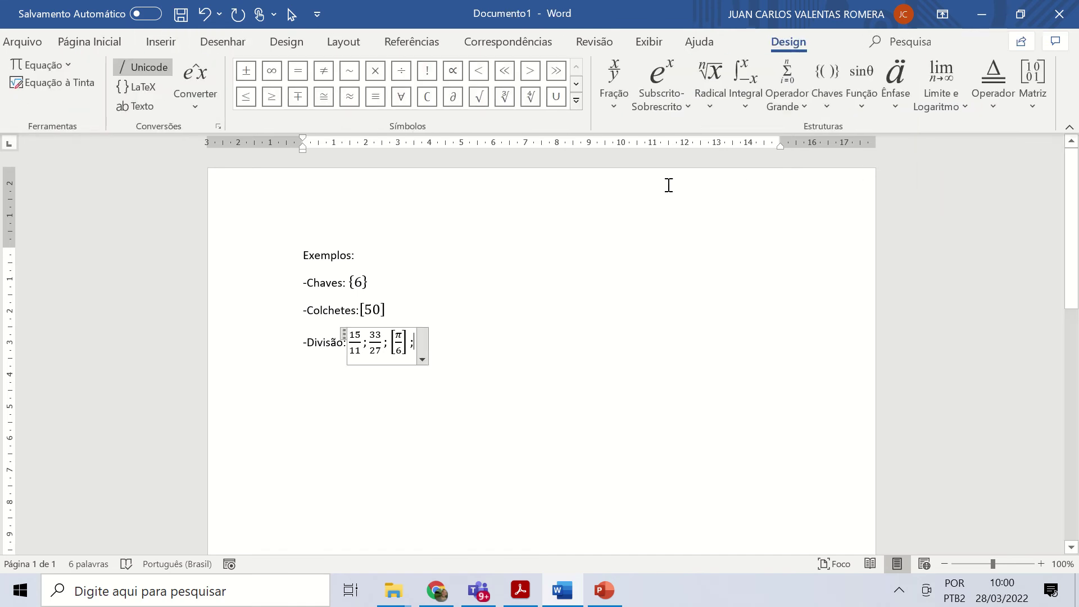
left_click(827, 92)
left_click(838, 203)
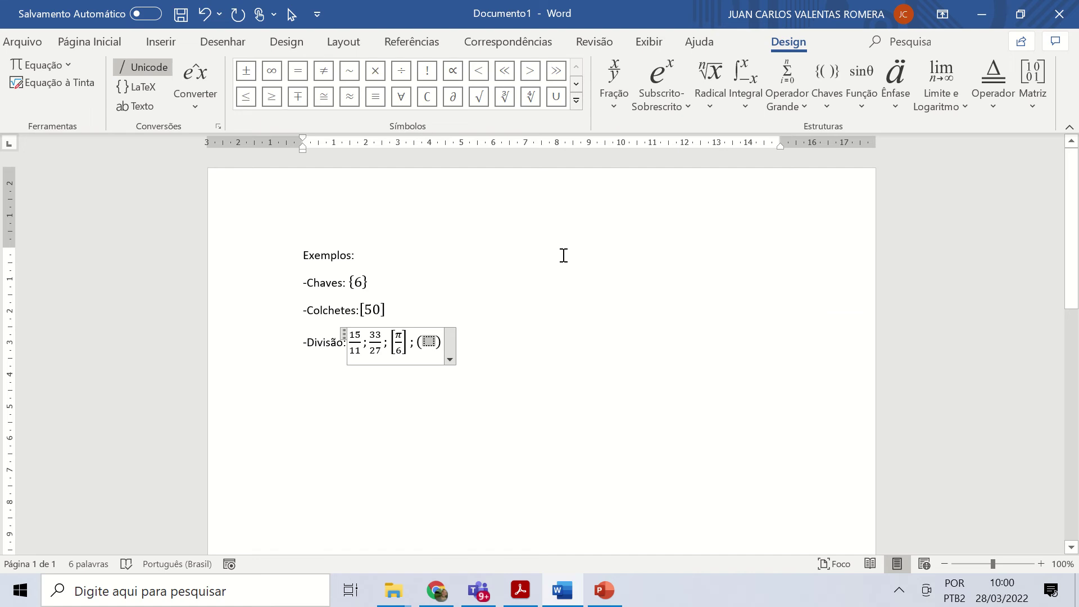
left_click(622, 78)
left_click(647, 187)
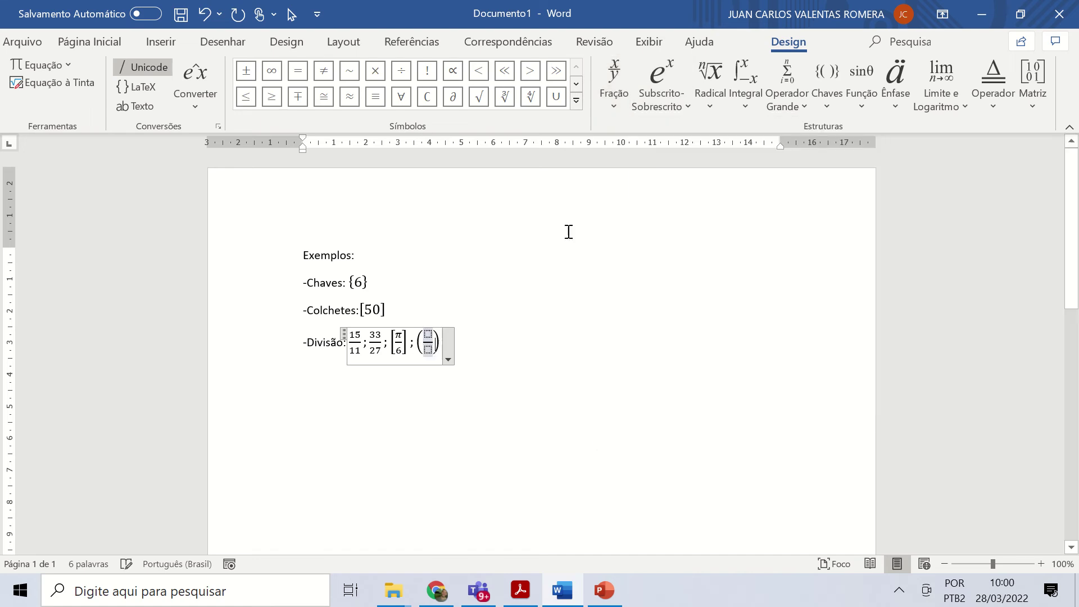
type("23")
left_click(429, 349)
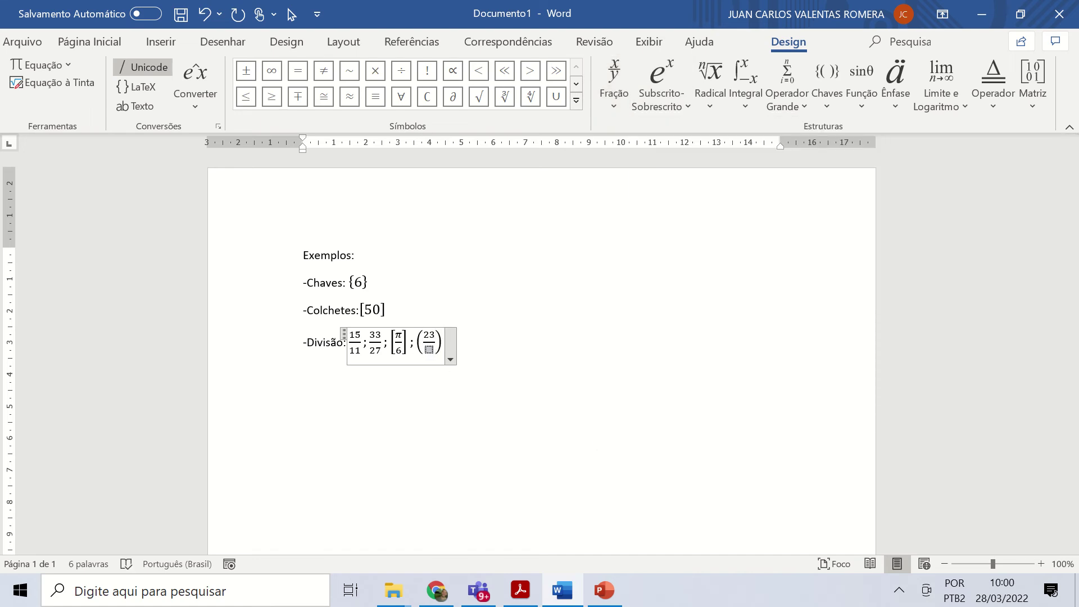
type("7")
left_click(490, 347)
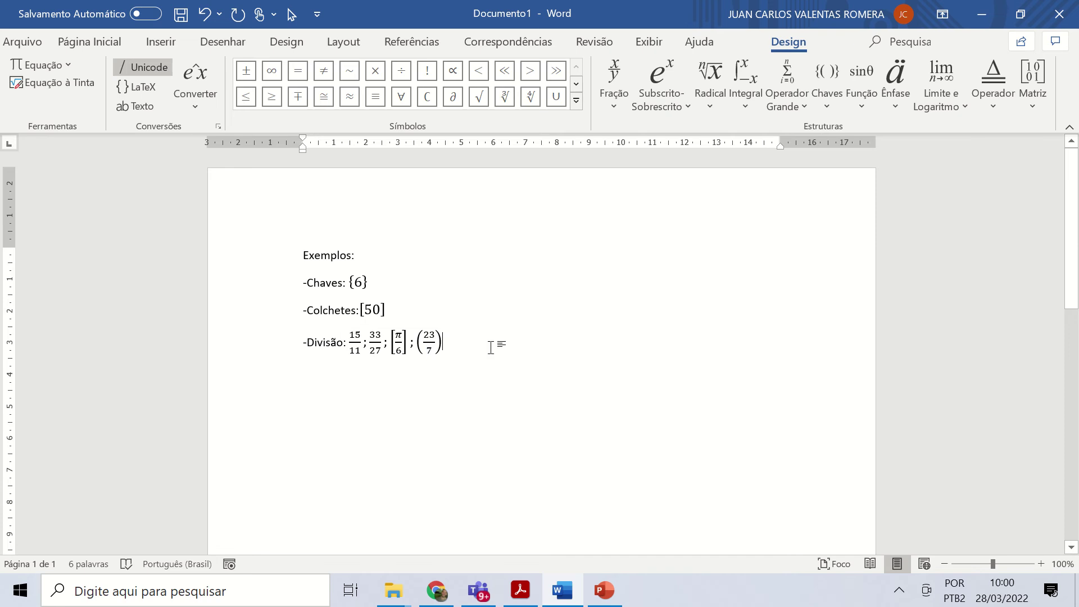
Add a new line reading "-Potenciação:" and set its word to font size 11.
key("Return")
type("-Po")
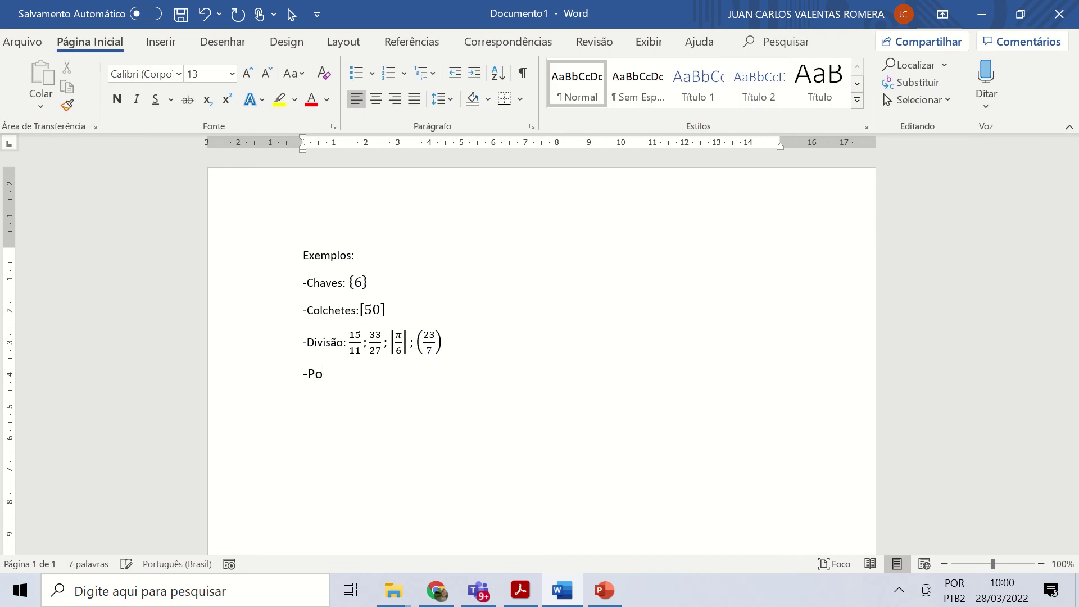
type("tenciação")
left_click_drag(391, 376, 308, 373)
left_click(204, 74)
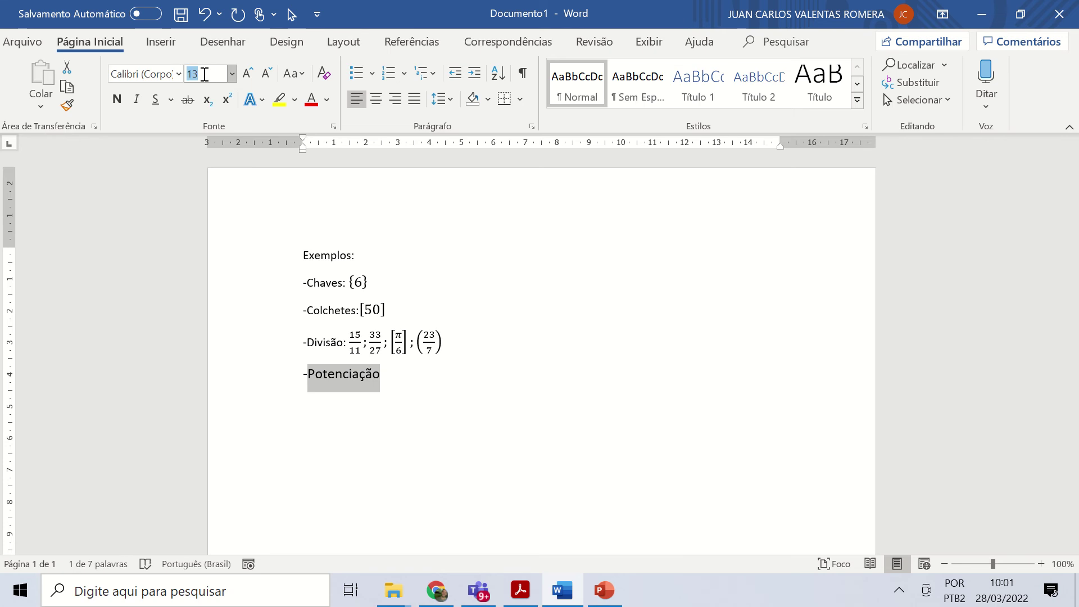
type("11")
key("Return")
key("Right")
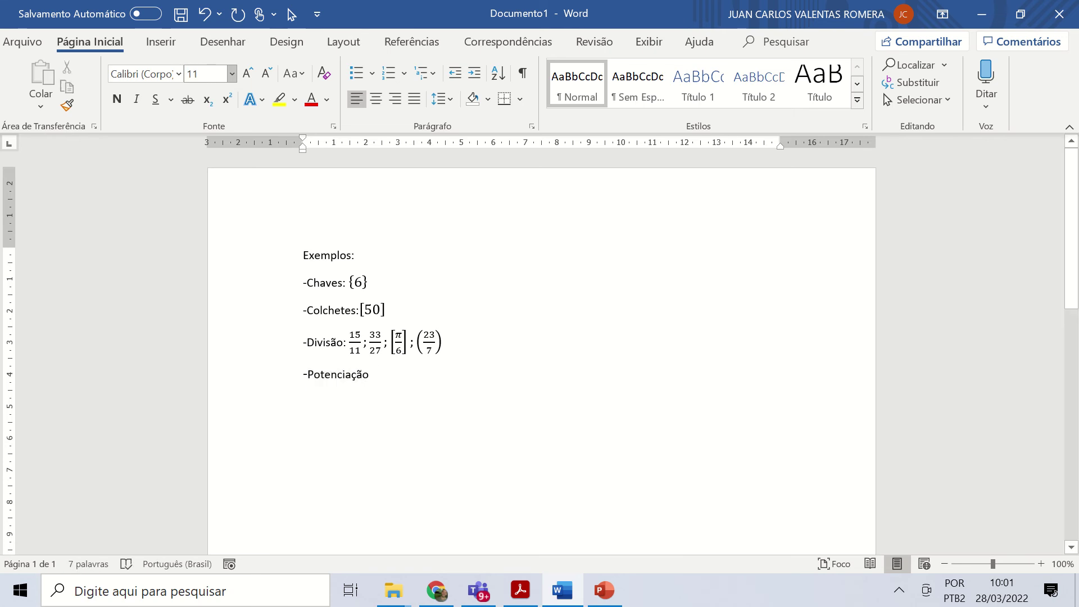
type(":")
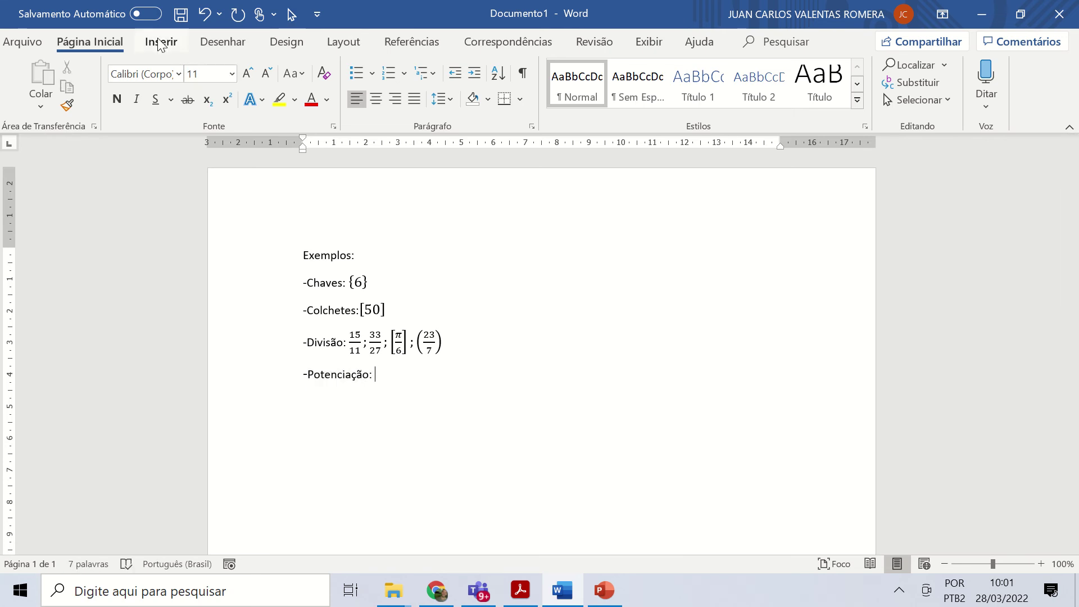
Insert an equation after "-Potenciação:" with 10 raised to the superscript -5, followed by a semicolon.
left_click(163, 43)
left_click(948, 84)
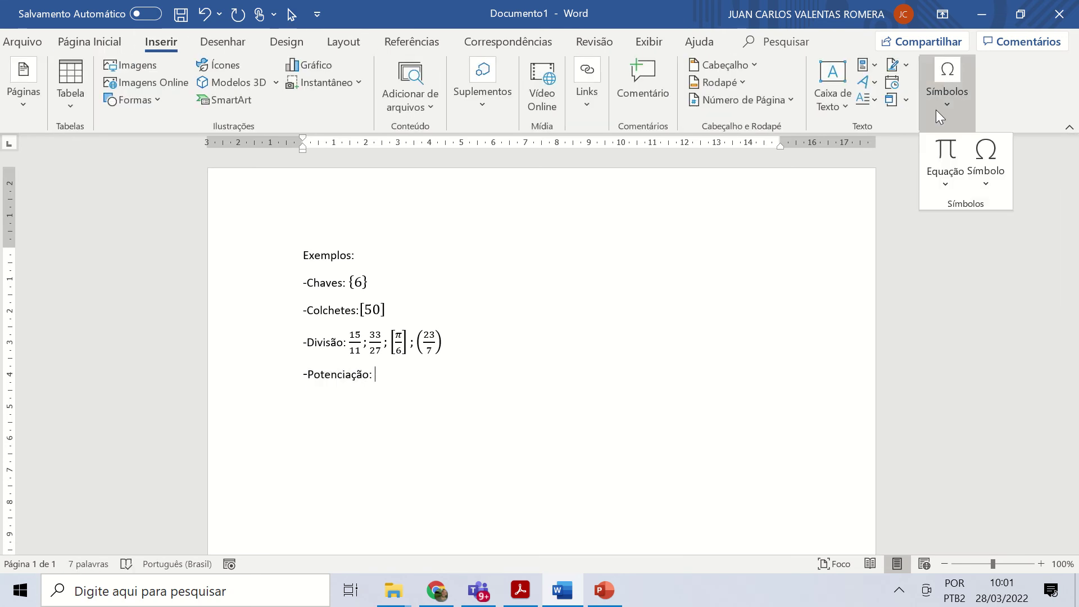
left_click(946, 155)
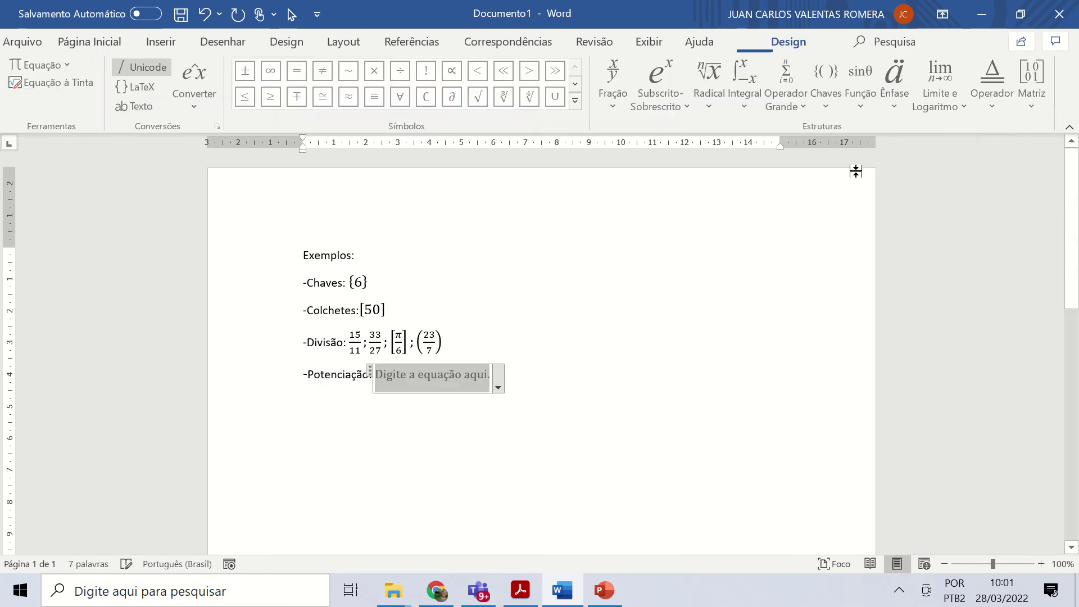
left_click(670, 109)
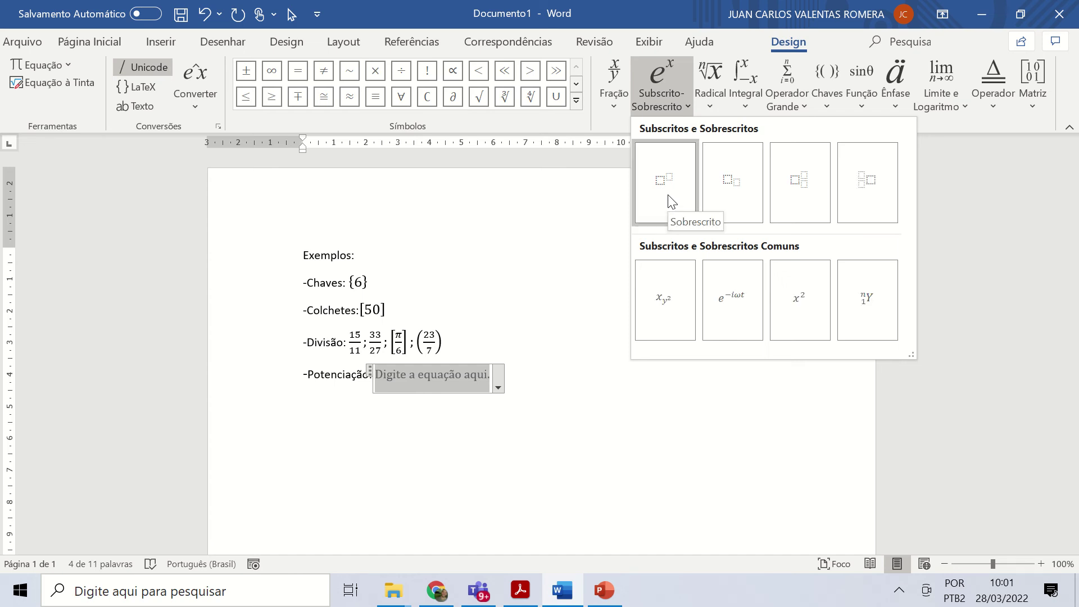
left_click(674, 180)
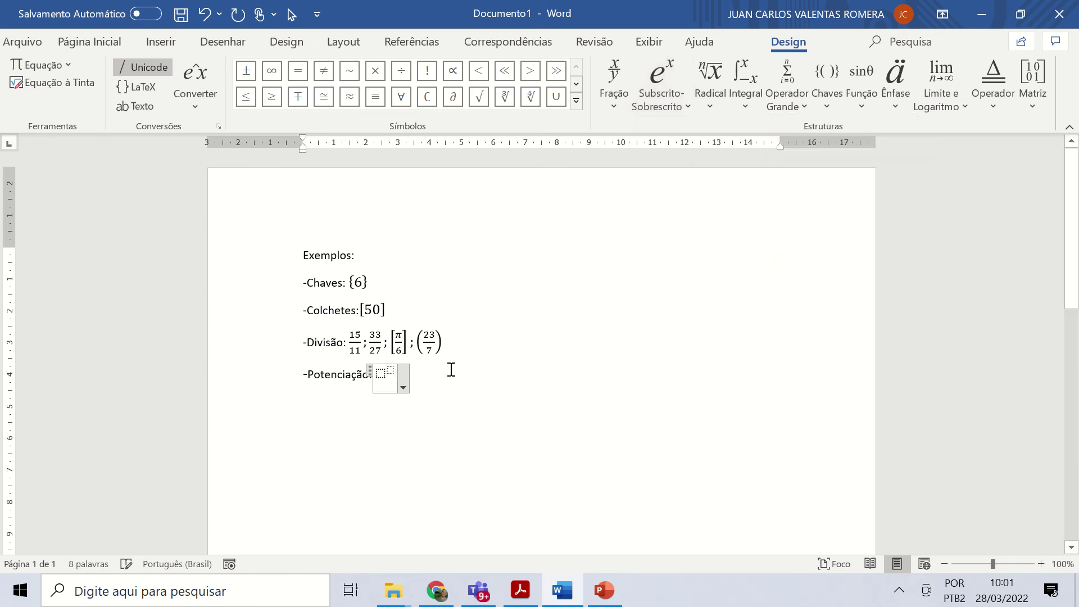
left_click(381, 379)
type("10")
key("Right")
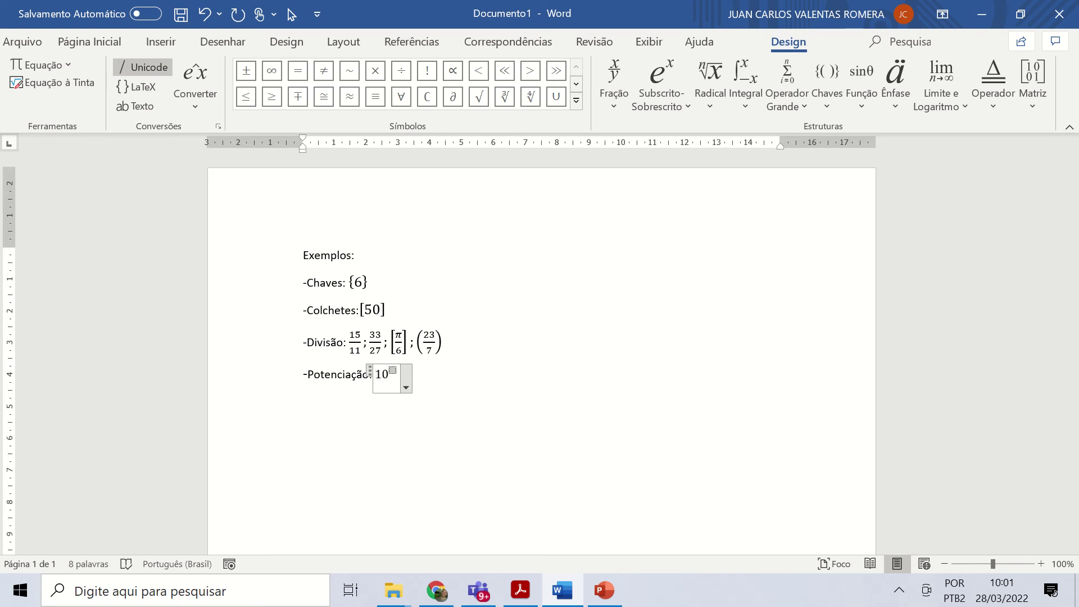
type("-5")
key("Right")
type(";")
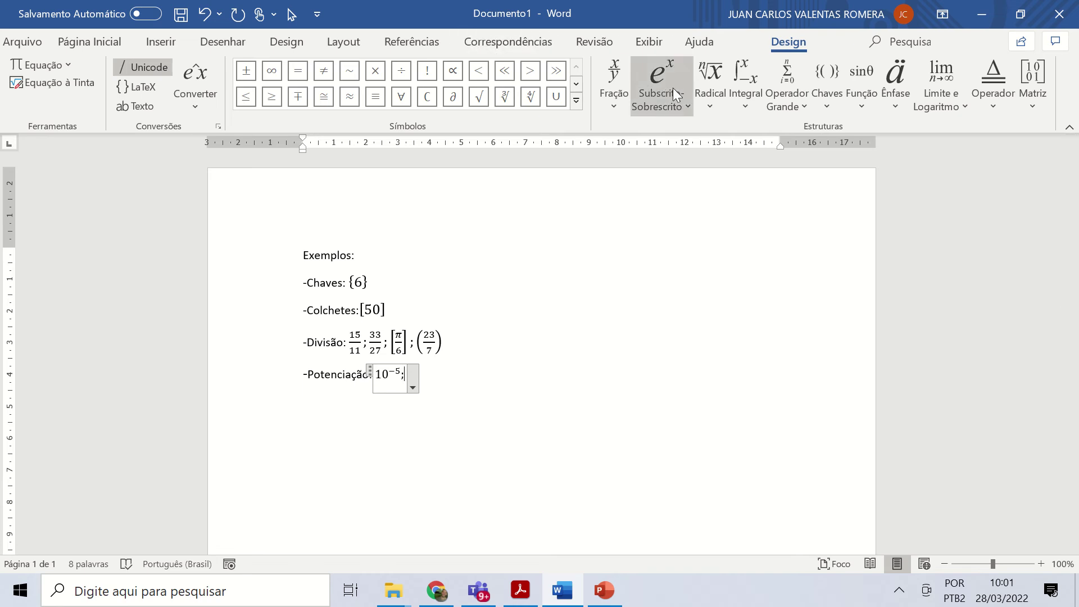
Add 10 raised to the superscript 20, followed by a semicolon, to the "-Potenciação:" equation.
left_click(673, 88)
left_click(682, 152)
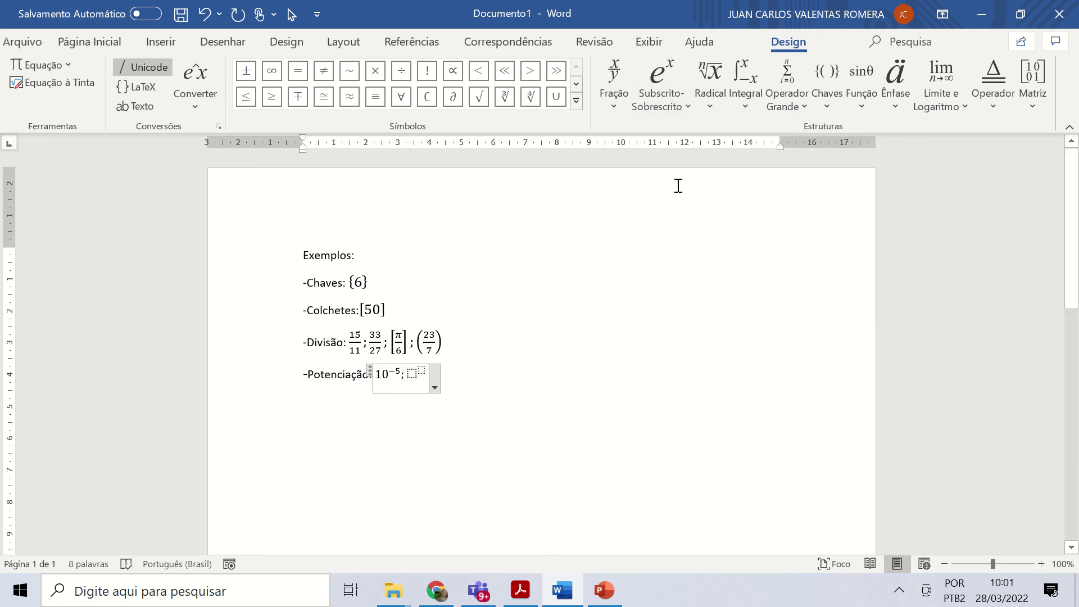
type("10")
key("BackSpace")
key("BackSpace")
key("BackSpace")
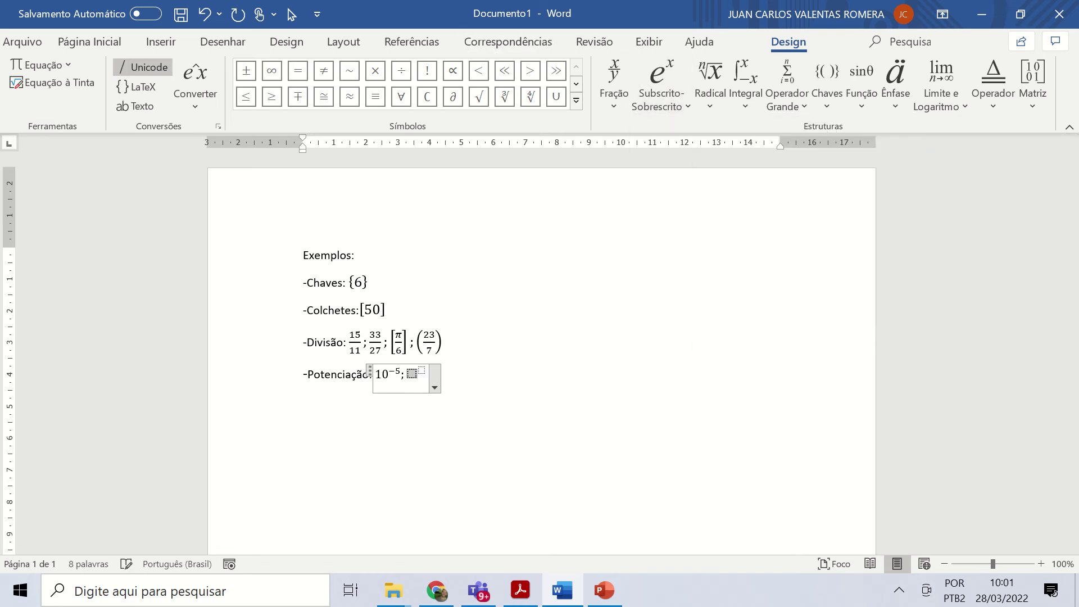
type("10")
key("Right")
type("20")
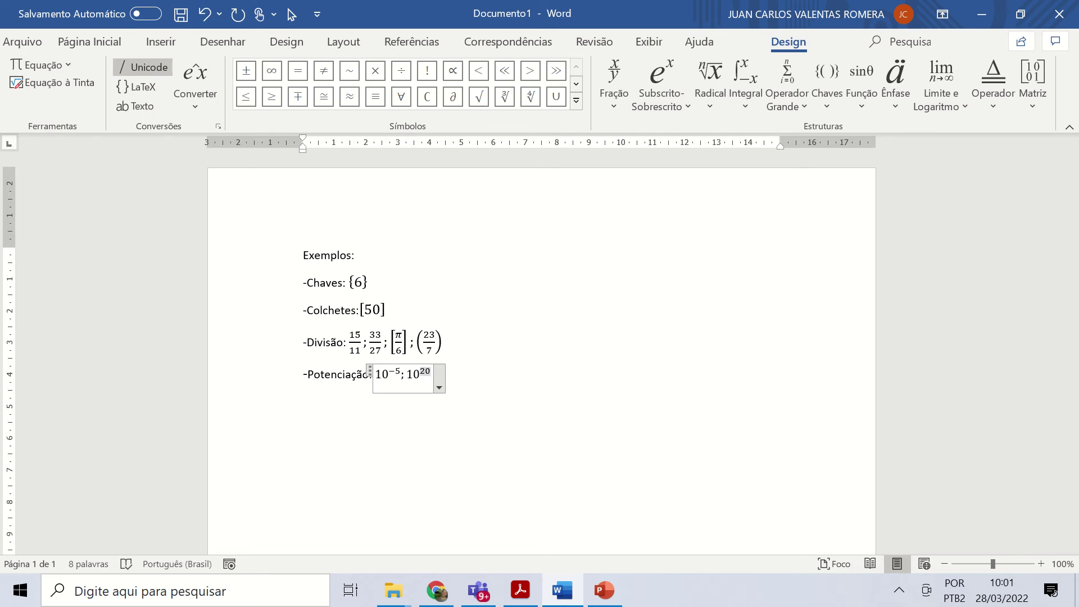
key("Right")
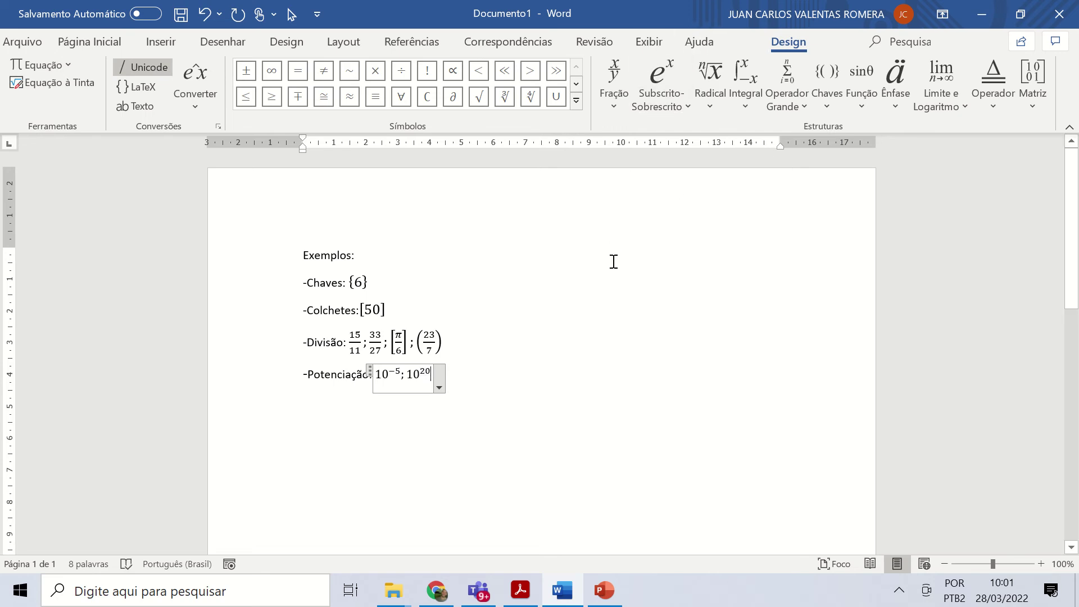
type(";")
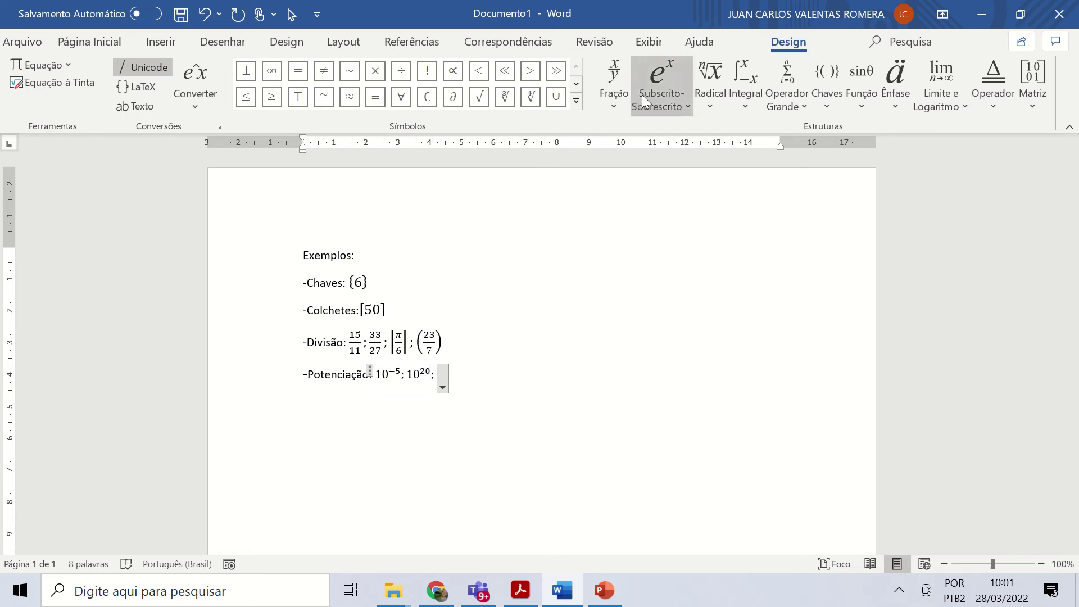
Finish the "-Potenciação:" equation with 5x10 raised to the superscript -1, using the superscript structure.
left_click(642, 95)
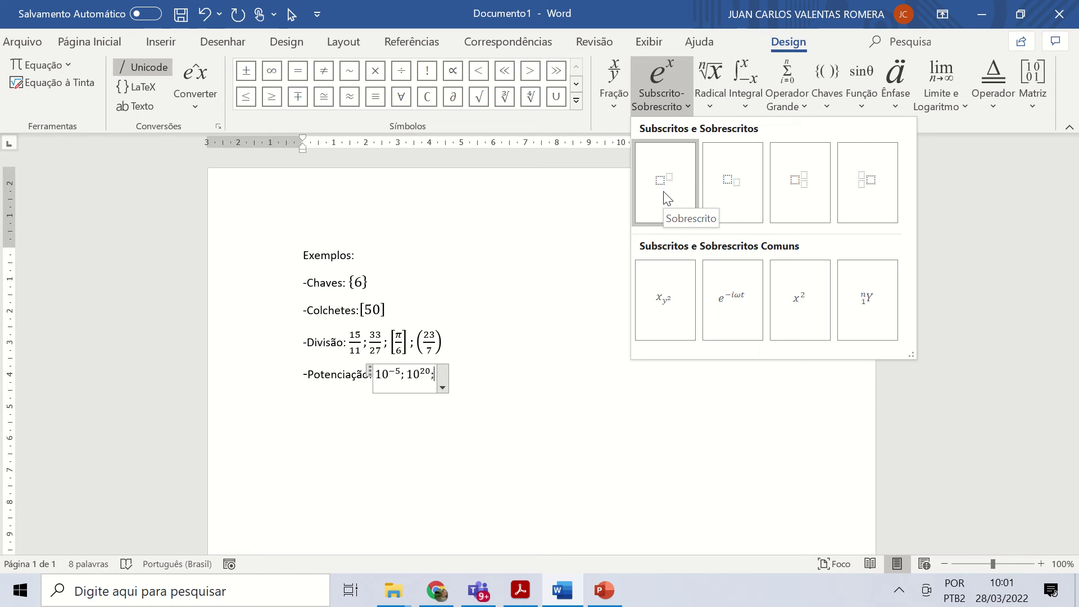
left_click(667, 199)
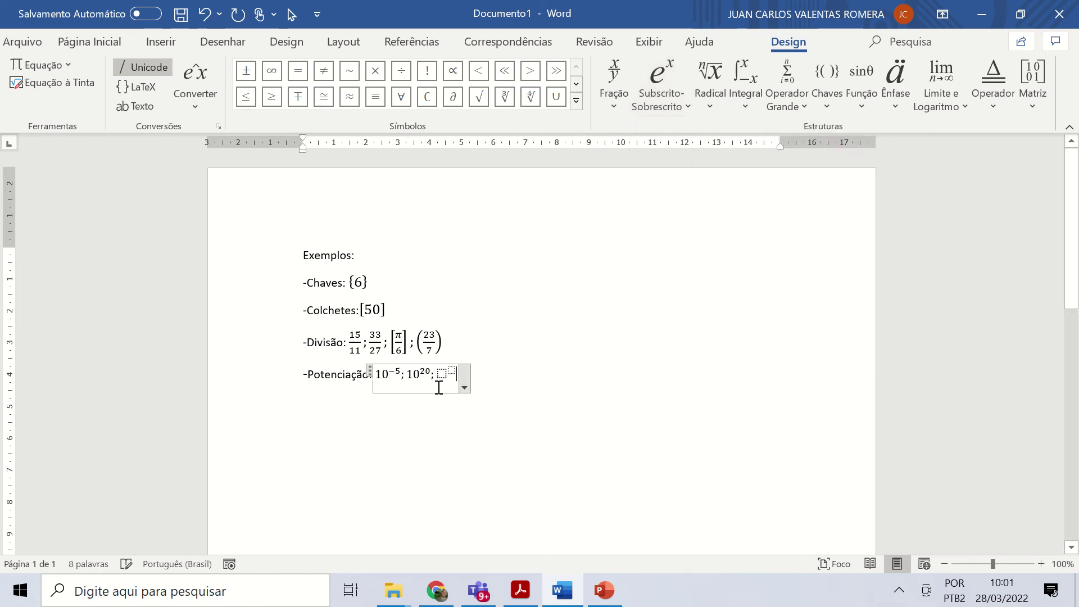
type("5")
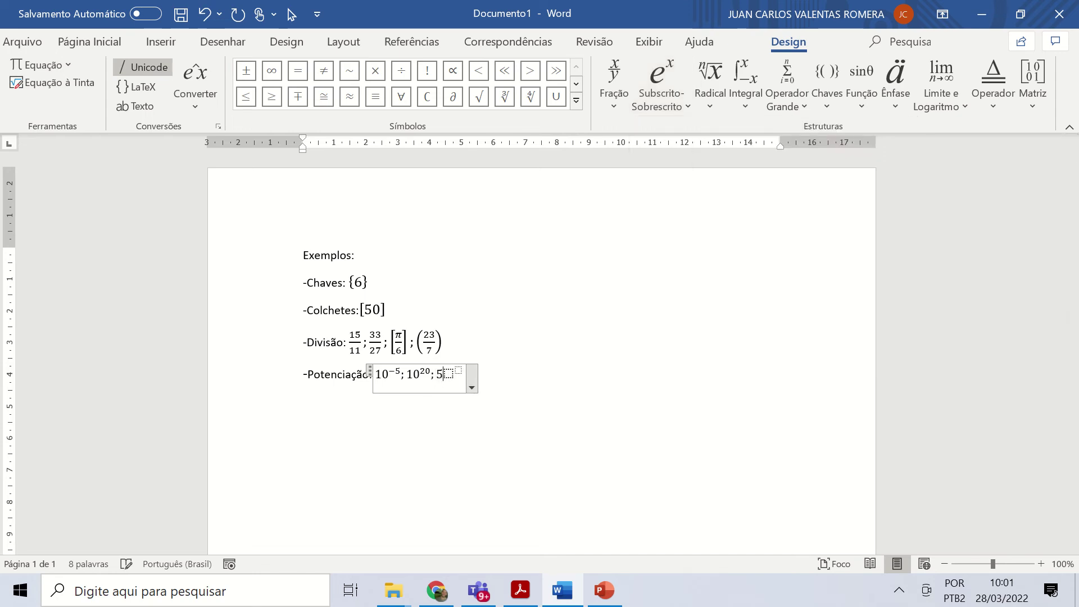
type("x10")
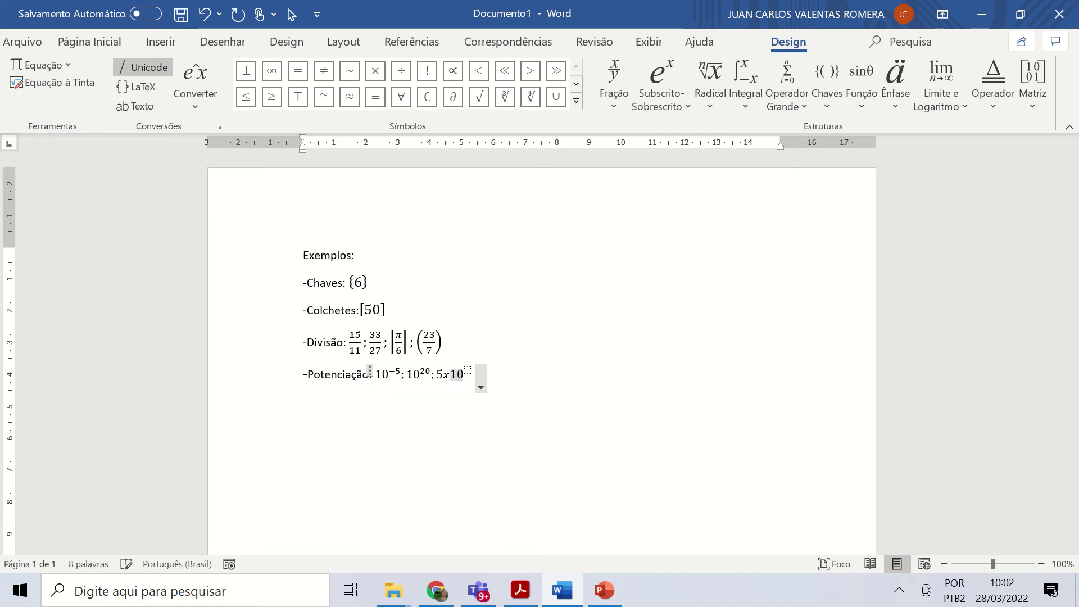
key("Right")
type("-1")
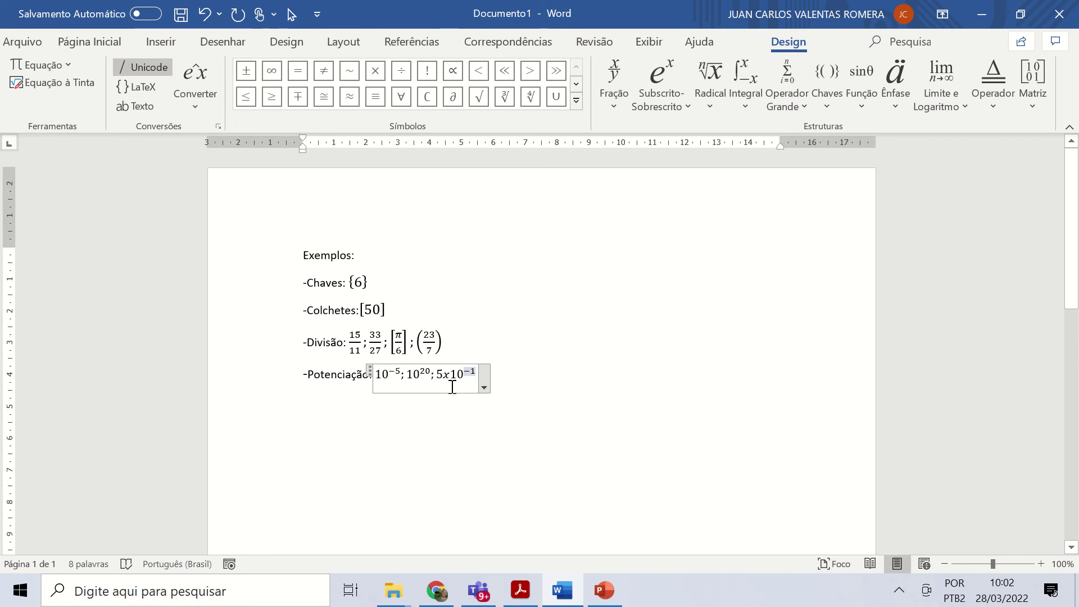
left_click(514, 375)
Add a new line reading "-Símbolos:" below the "-Potenciação:" line.
key("Return")
type("-")
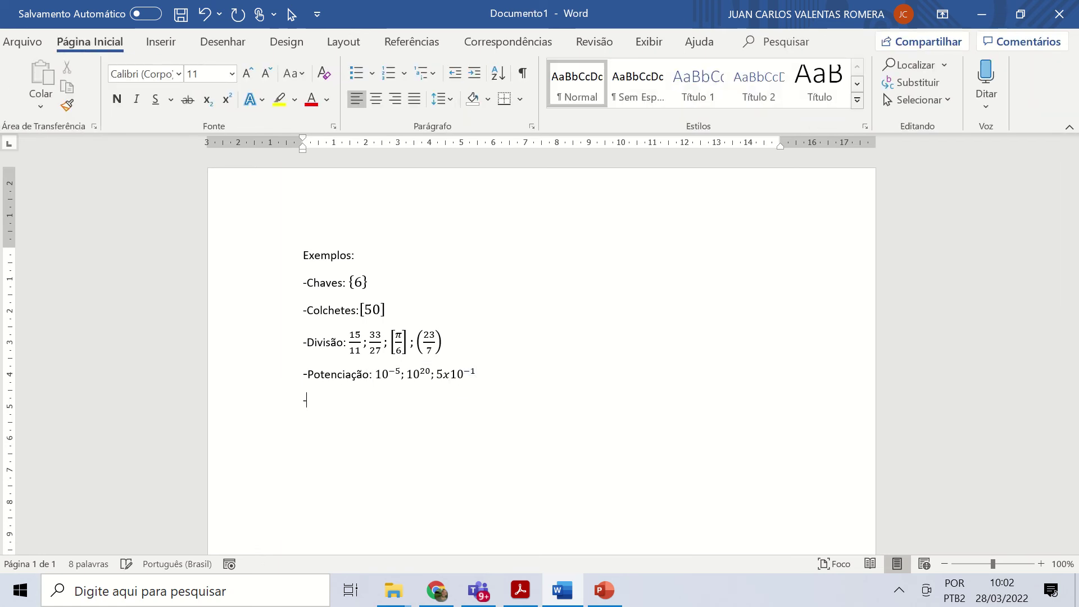
type("Símbolos")
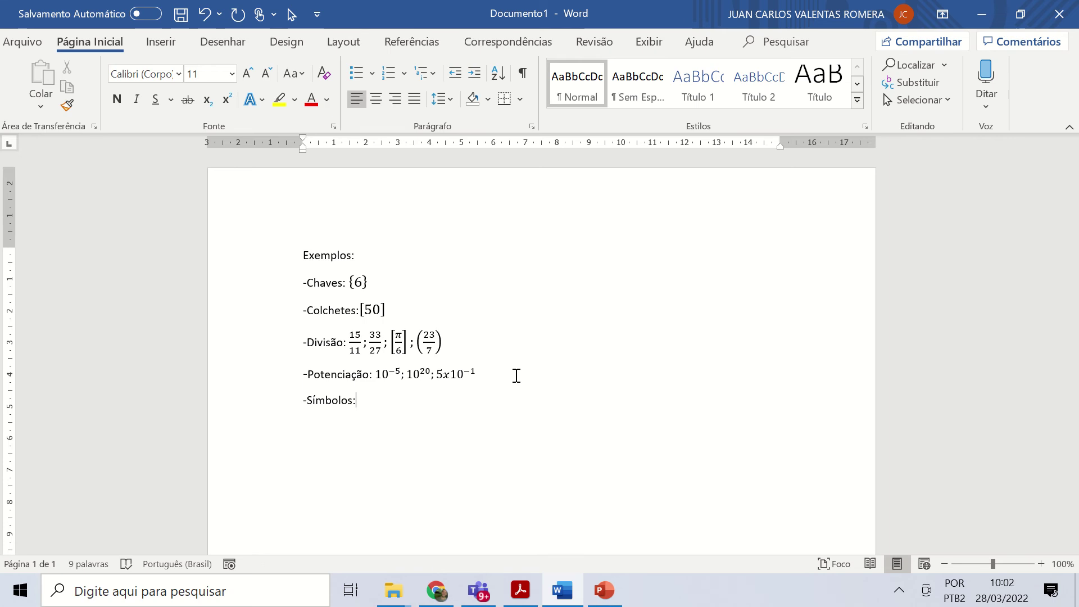
type(":")
Insert an equation after "-Símbolos:" containing the symbols ±, ∞, = and ≠, separated by semicolons.
left_click(173, 46)
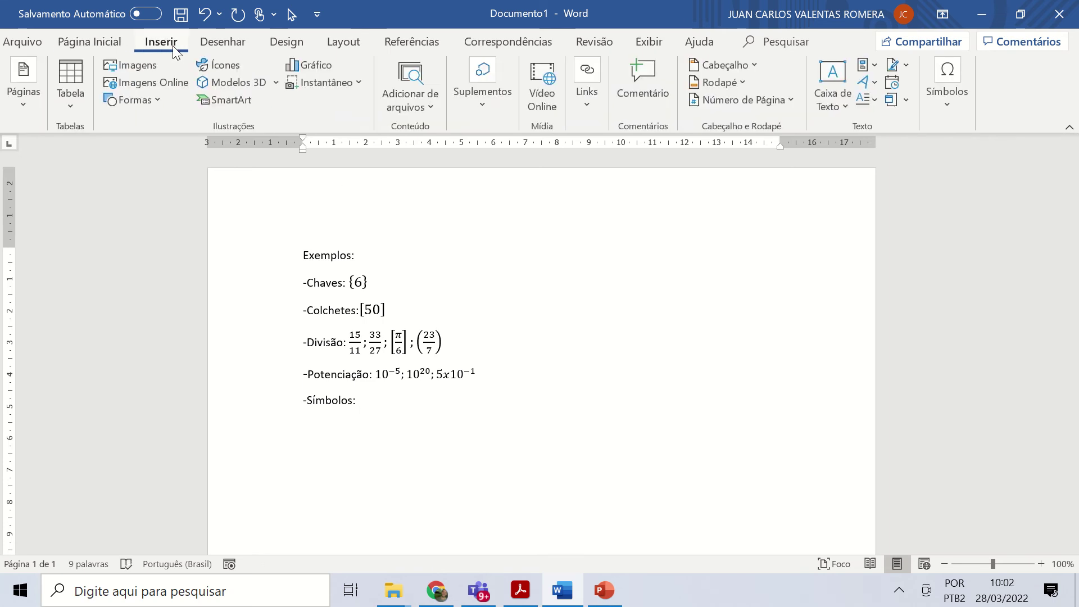
left_click(956, 83)
left_click(945, 147)
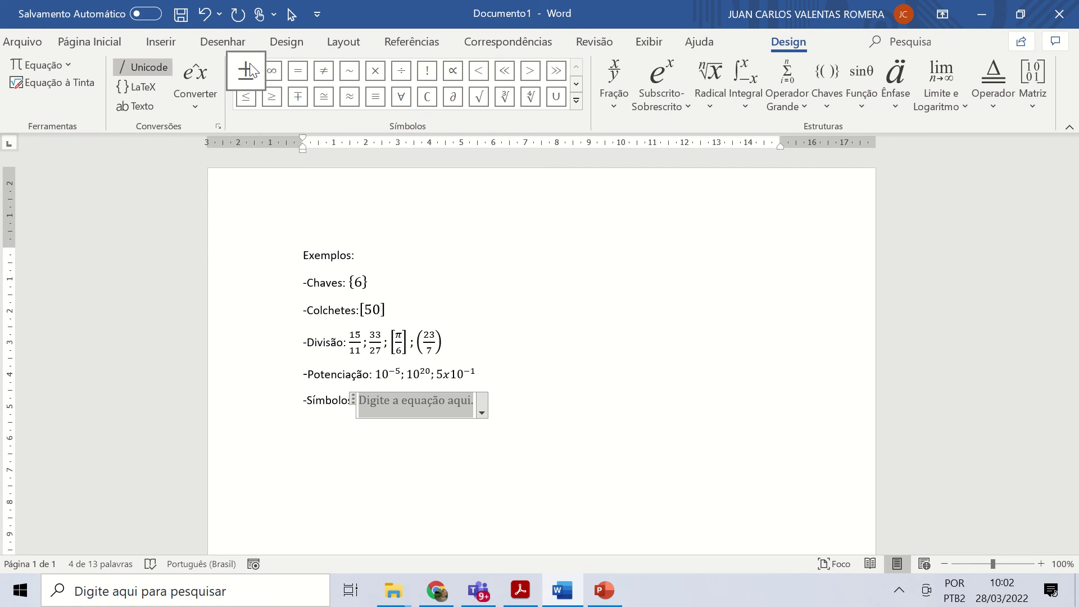
left_click(248, 70)
type(";")
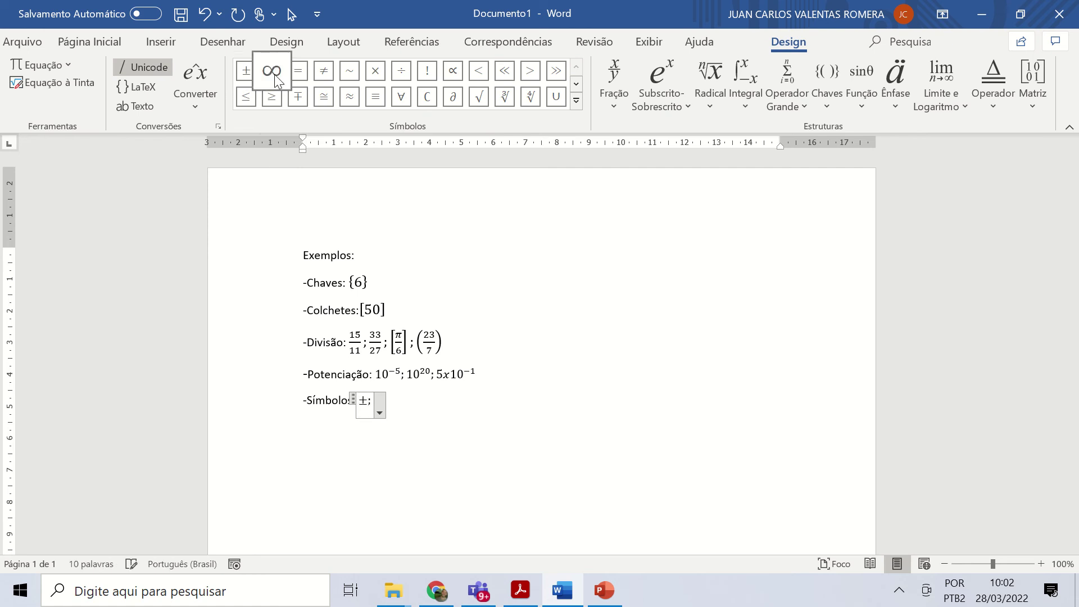
left_click(274, 74)
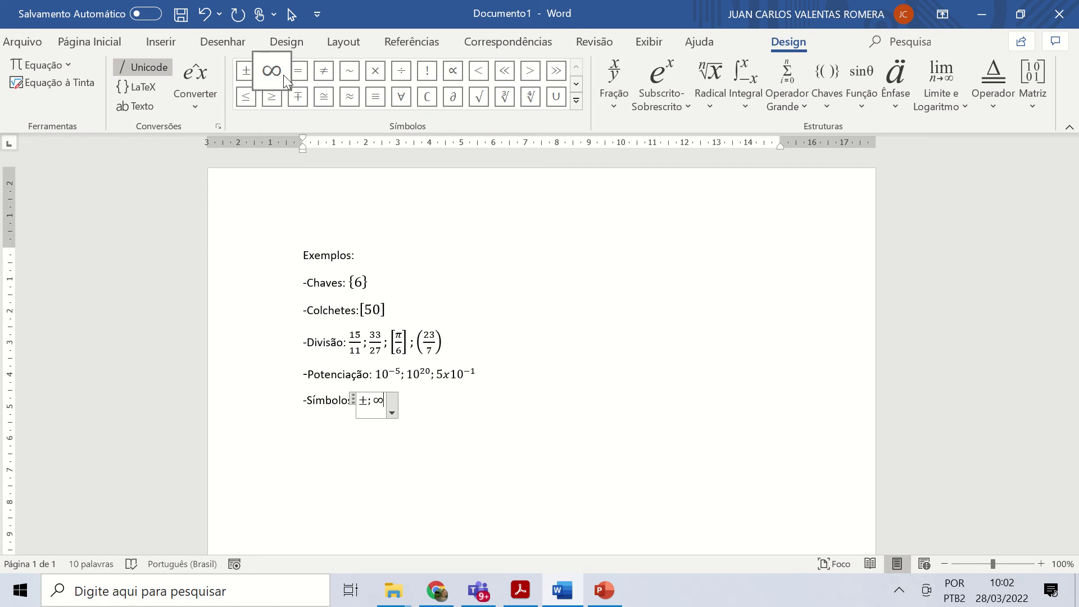
type(";")
left_click(299, 74)
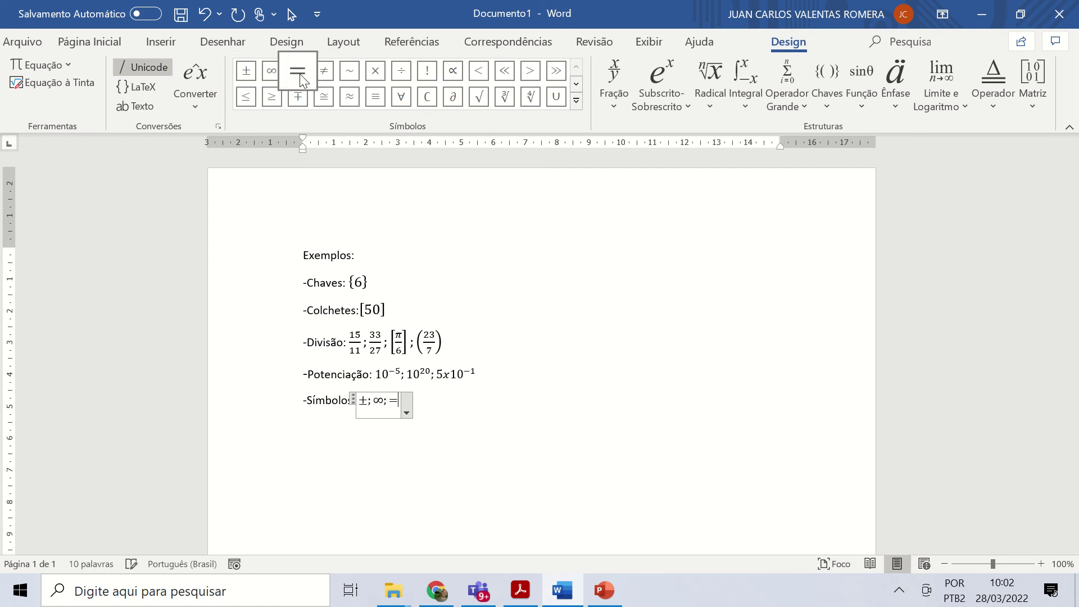
type(";")
left_click(318, 73)
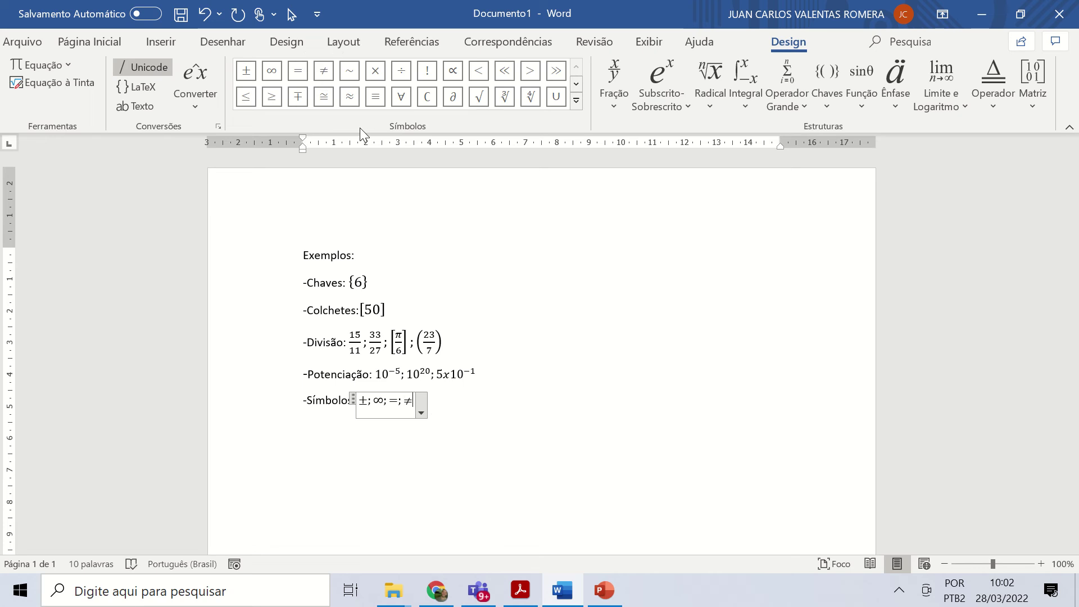
Extend the "-Símbolos:" equation with the symbols !, <, ≤ and ≥, separated by semicolons.
type(";")
left_click(425, 76)
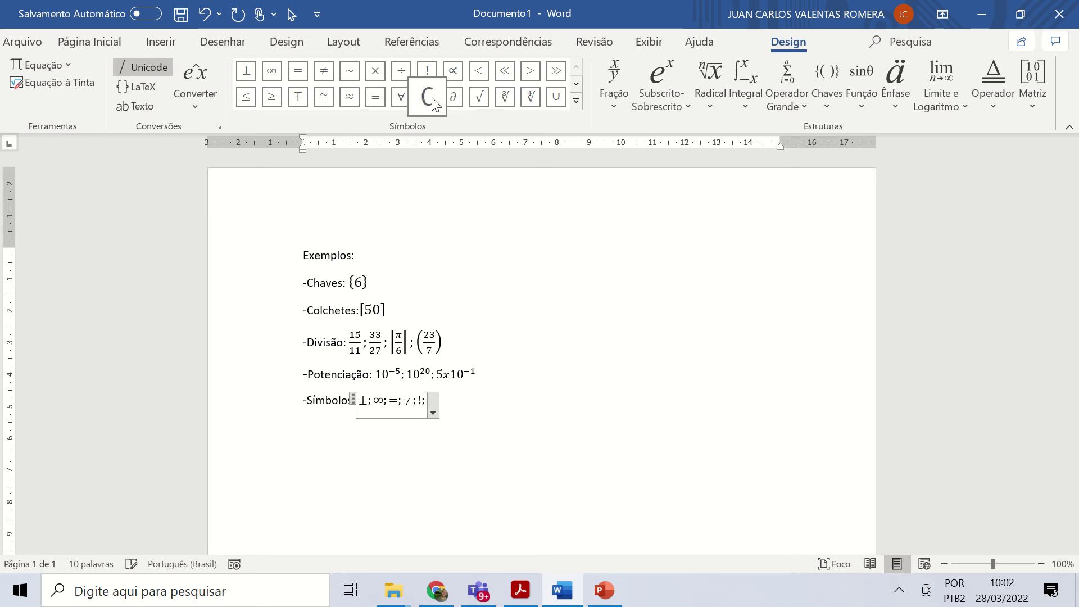
type(";")
left_click(480, 73)
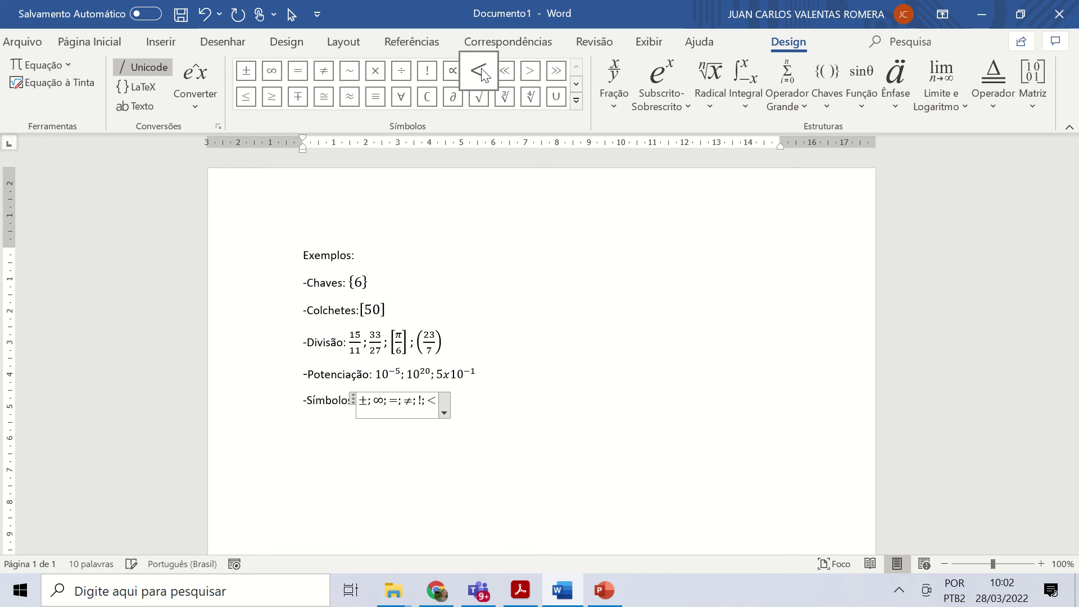
type(";")
left_click(246, 97)
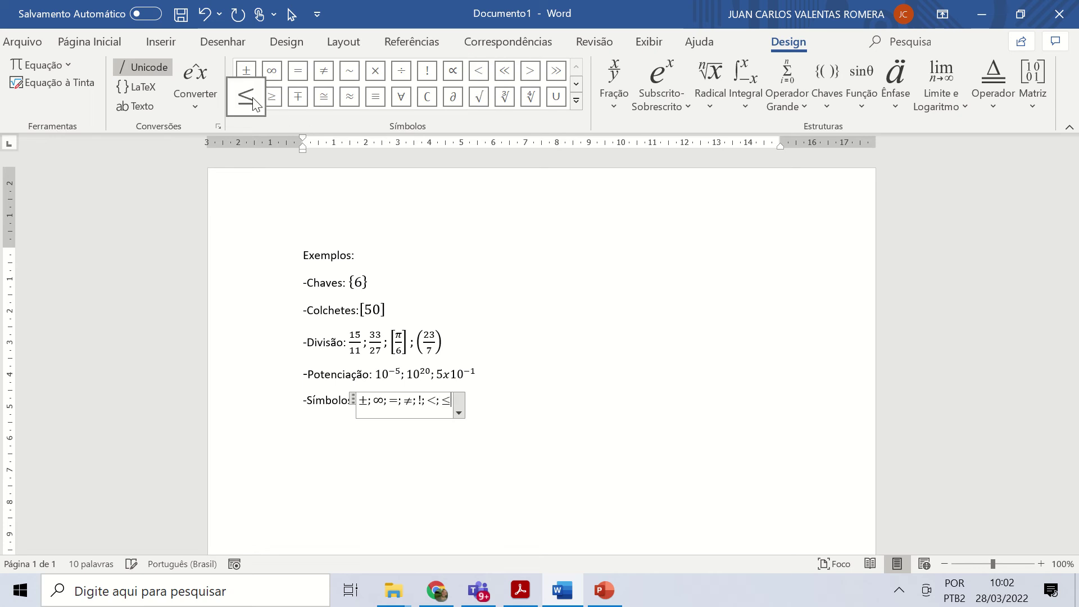
type(";")
left_click(275, 99)
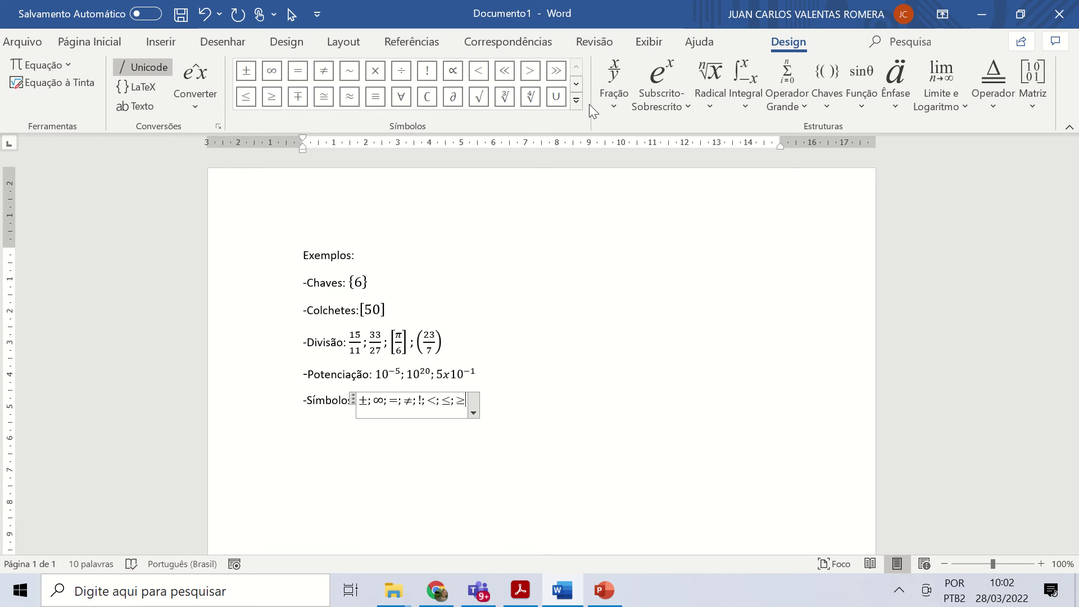
Add the °C and °F symbols at the end of the "-Símbolos:" equation, with a comma before each.
left_click(578, 89)
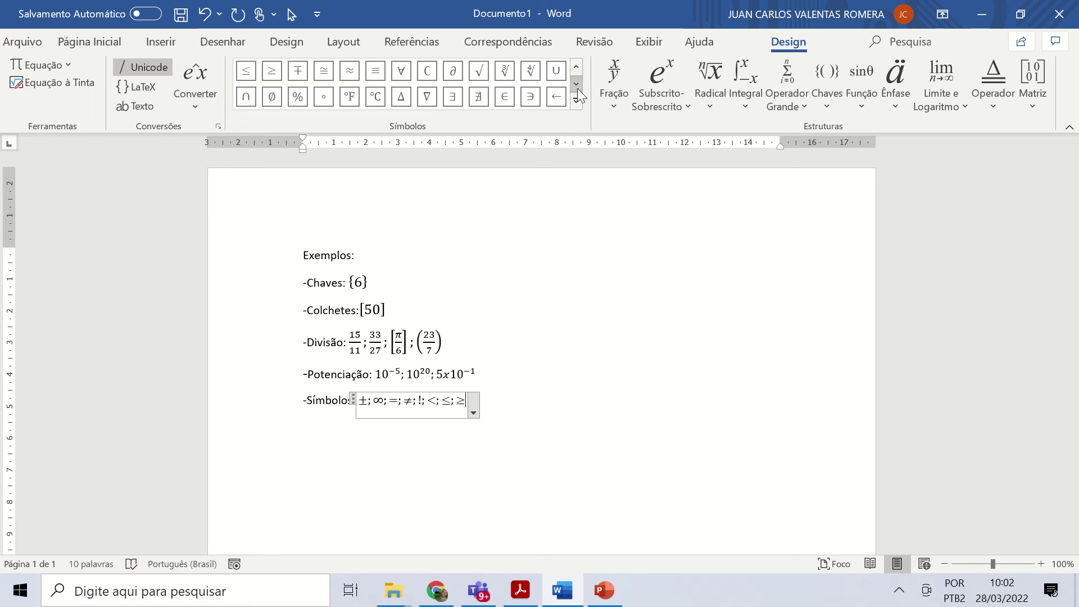
left_click(380, 100)
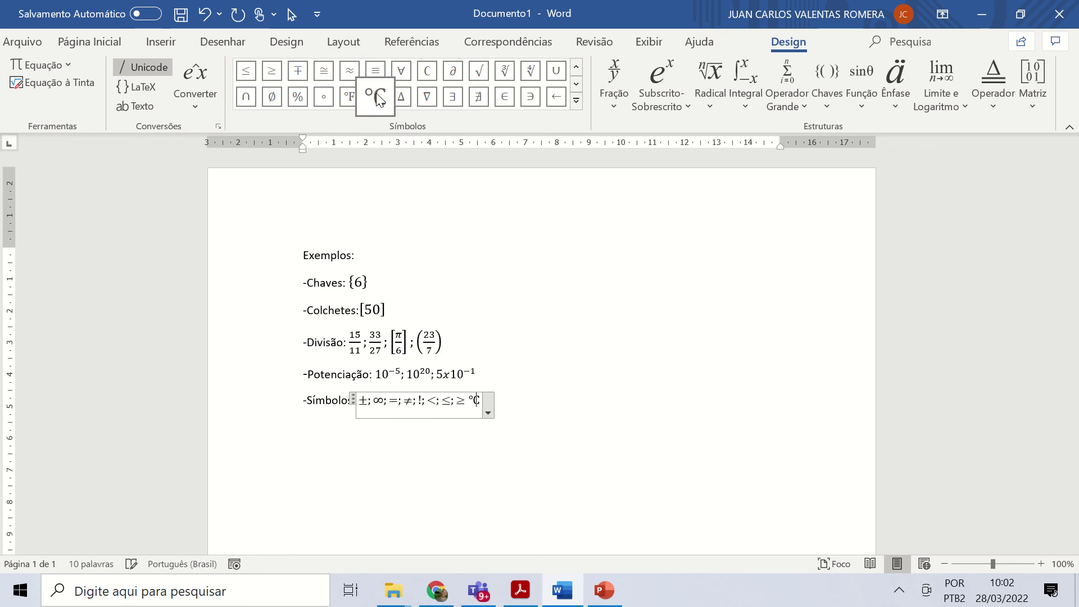
left_click(353, 101)
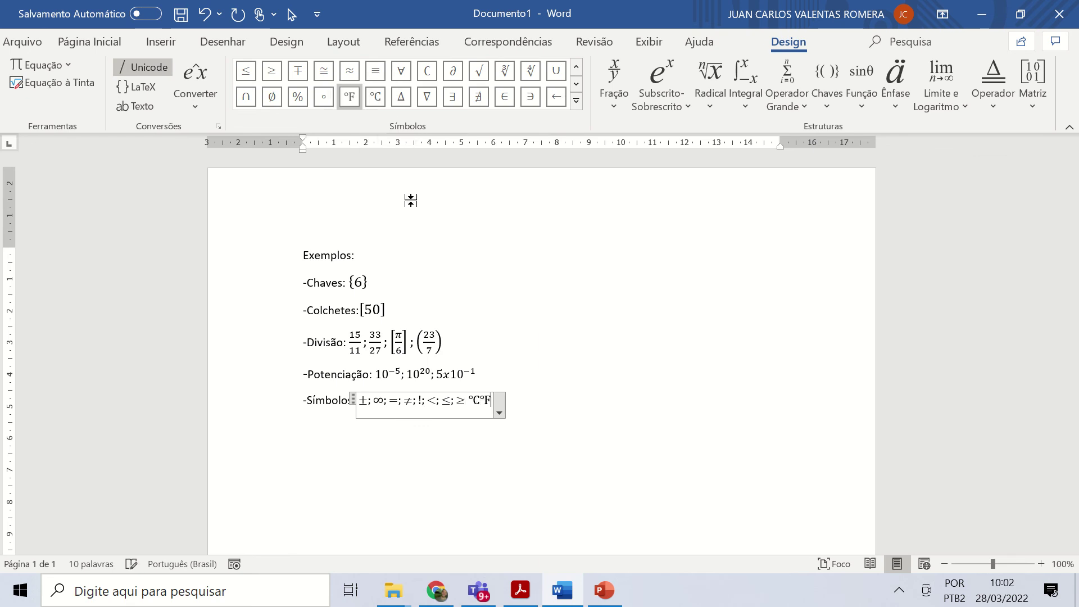
left_click(469, 403)
type(",")
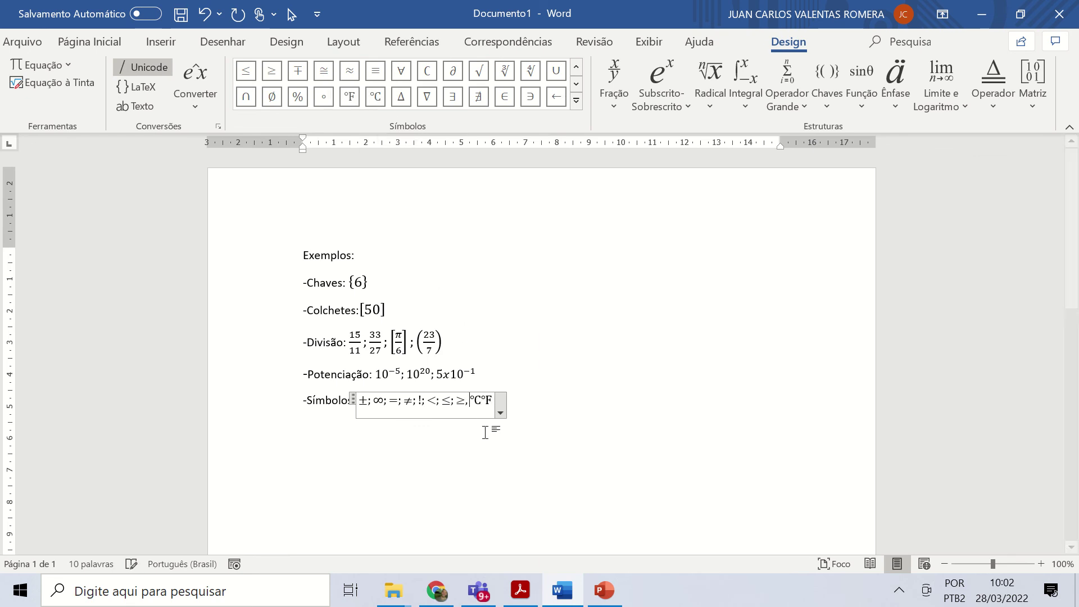
left_click(484, 401)
type(",")
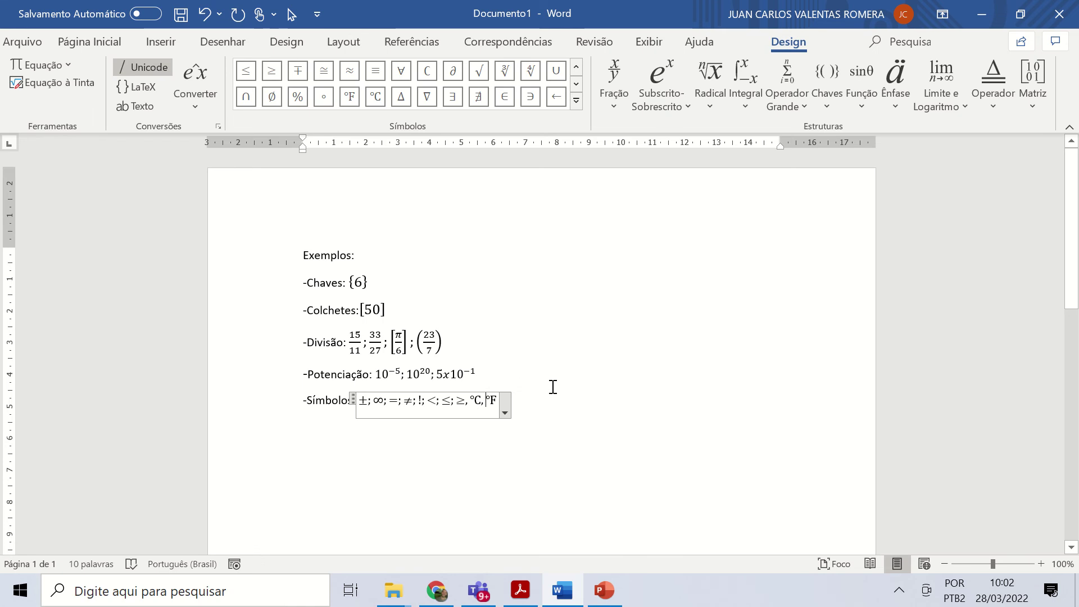
left_click(544, 408)
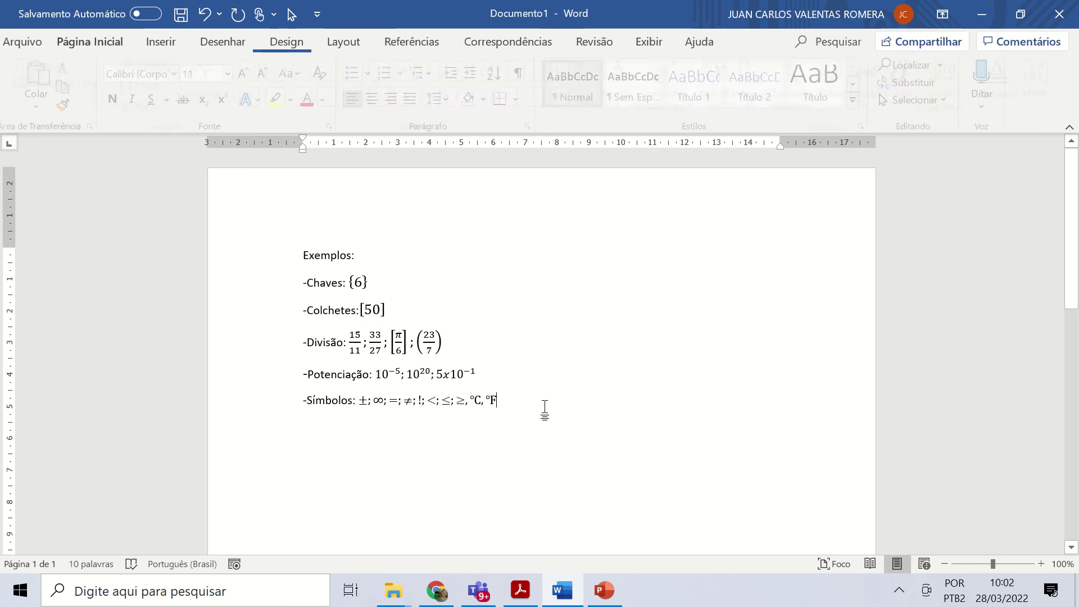
Add a new line reading "-Funções:" and insert an empty equation after it.
key("Return")
type("-Funç")
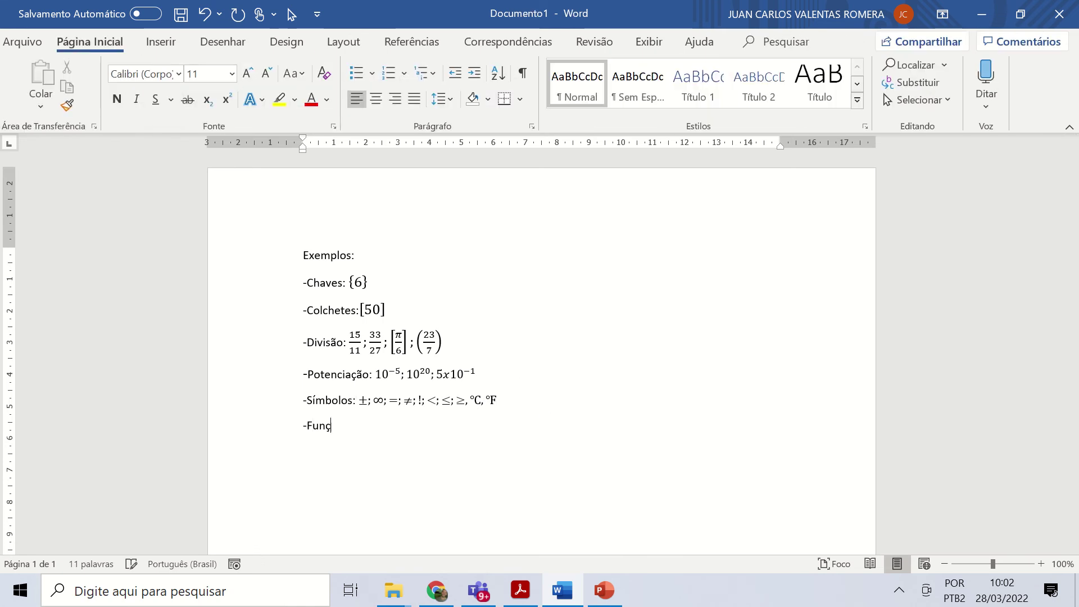
type("ões:")
left_click(163, 45)
left_click(940, 107)
left_click(941, 145)
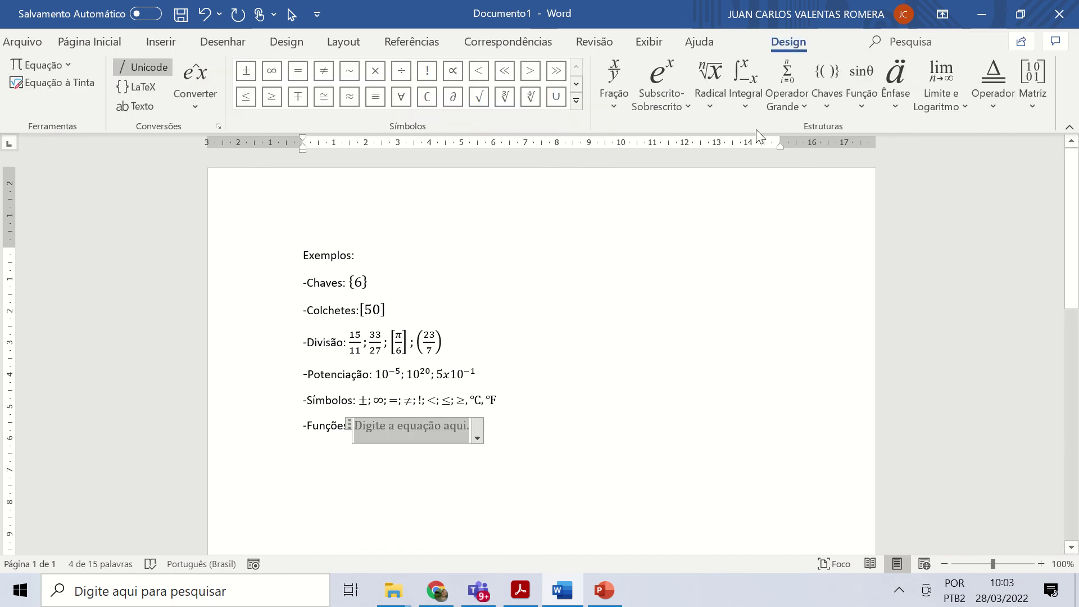
left_click(857, 95)
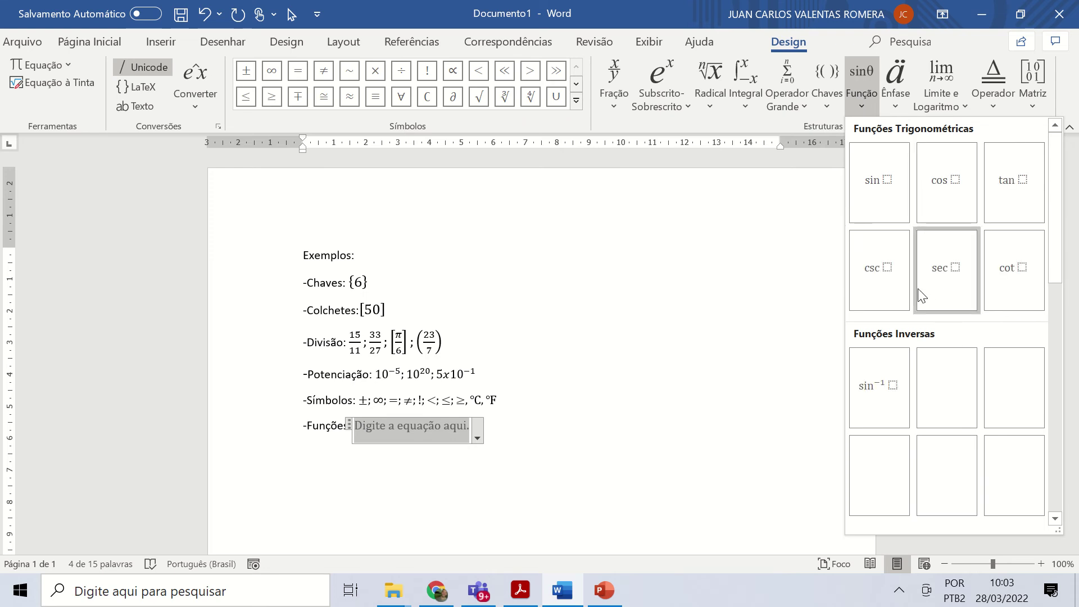
left_click_drag(1057, 233, 1057, 285)
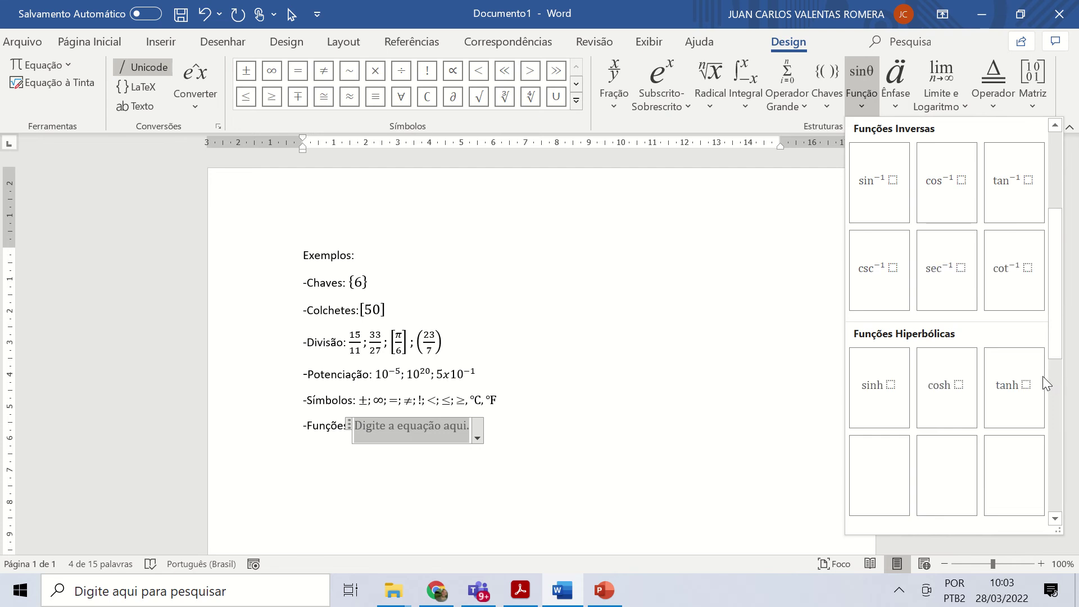
scroll(1027, 340, "down", 3)
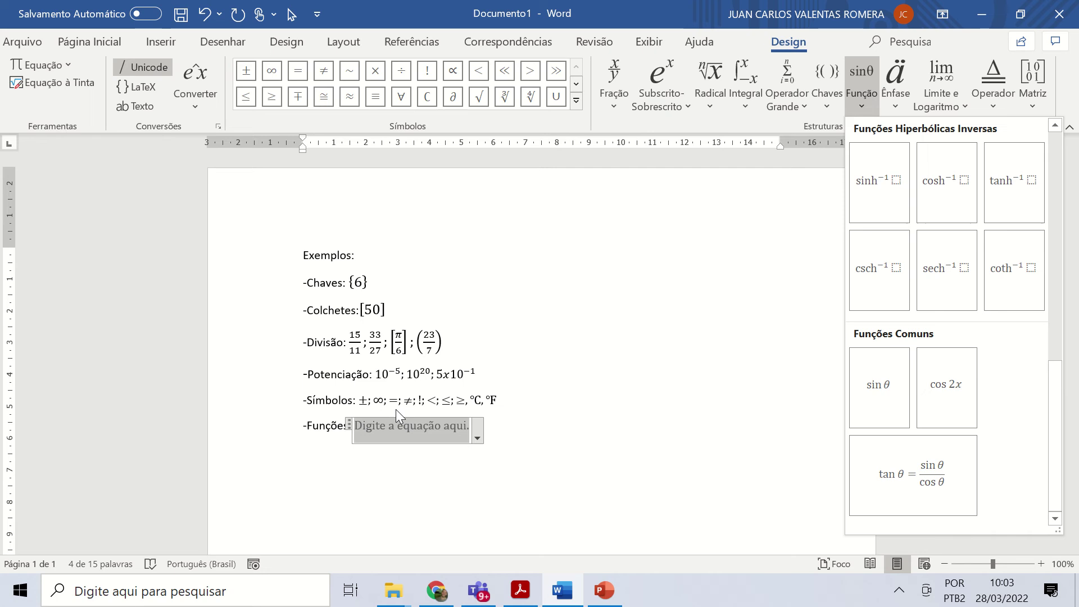
left_click(382, 431)
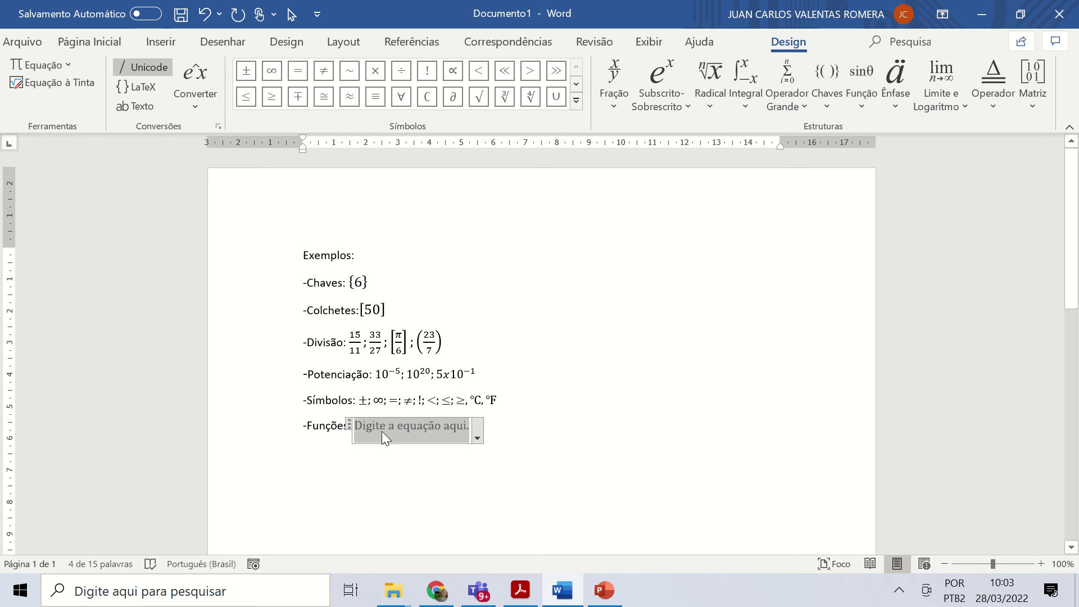
Enter the function f(x) = 3x − 4 in the empty equation after "-Funções:" and leave the equation.
type("f(x")
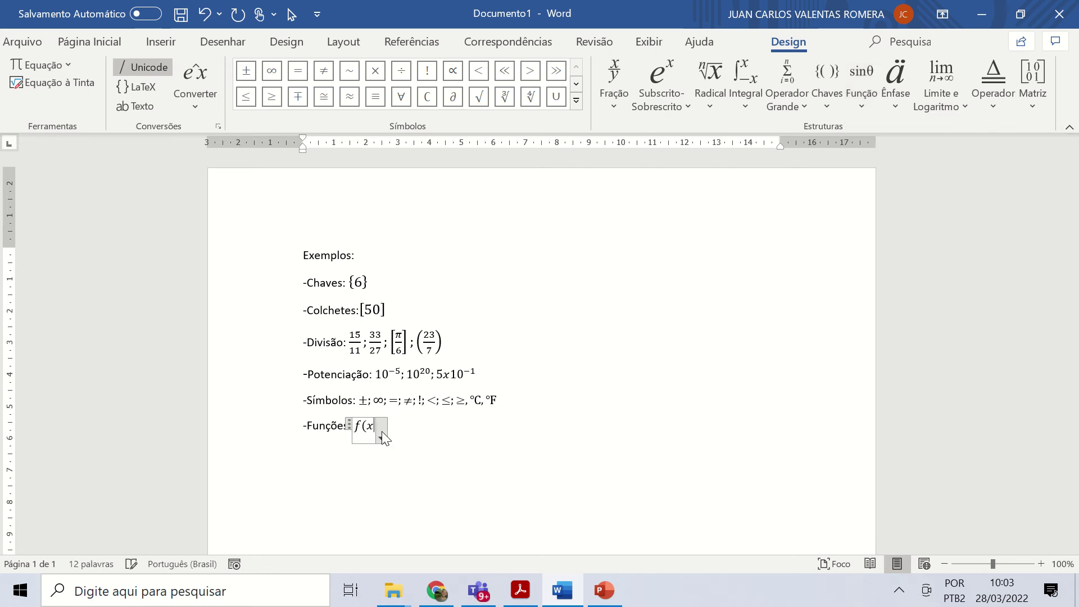
type("0)=3x -")
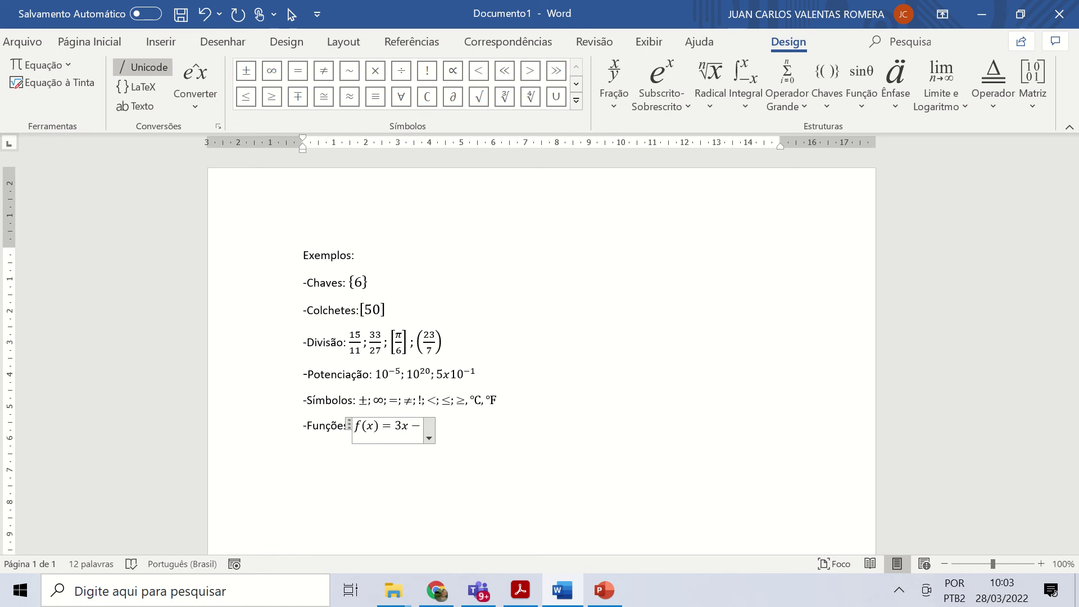
type("4")
key("Right")
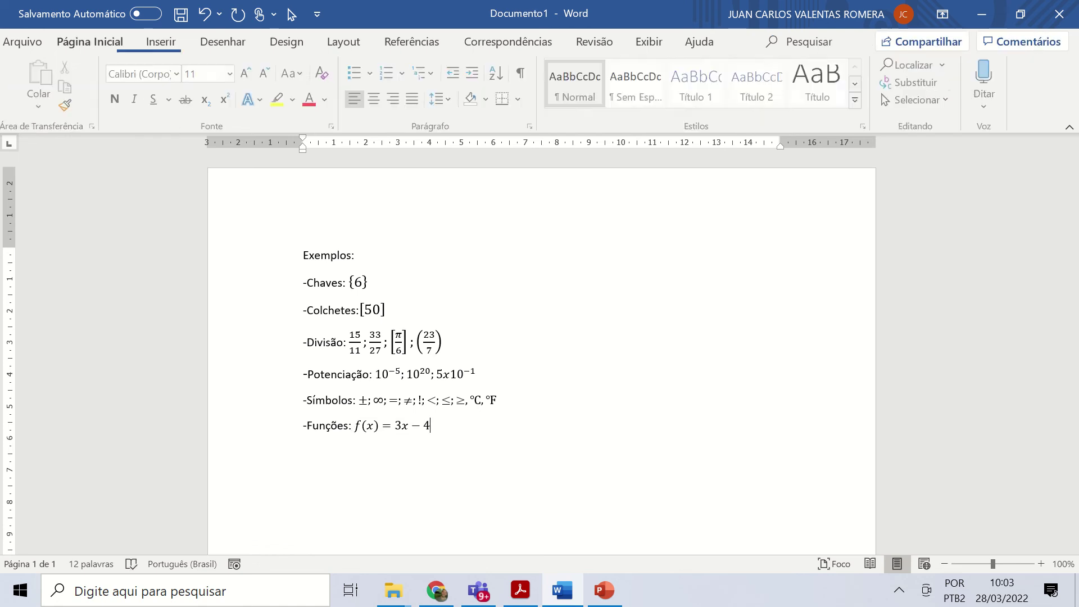
Add a semicolon after the first function and insert a second equation reading g(t) = 4t² − 5t + 8.
left_click(160, 43)
left_click(950, 78)
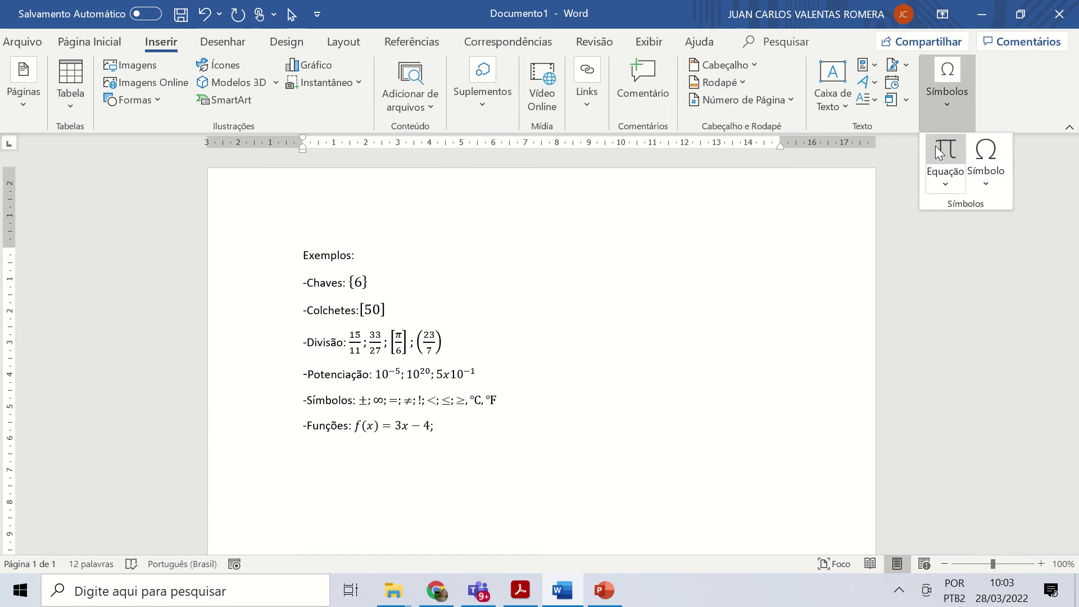
left_click(935, 146)
type("g(t)")
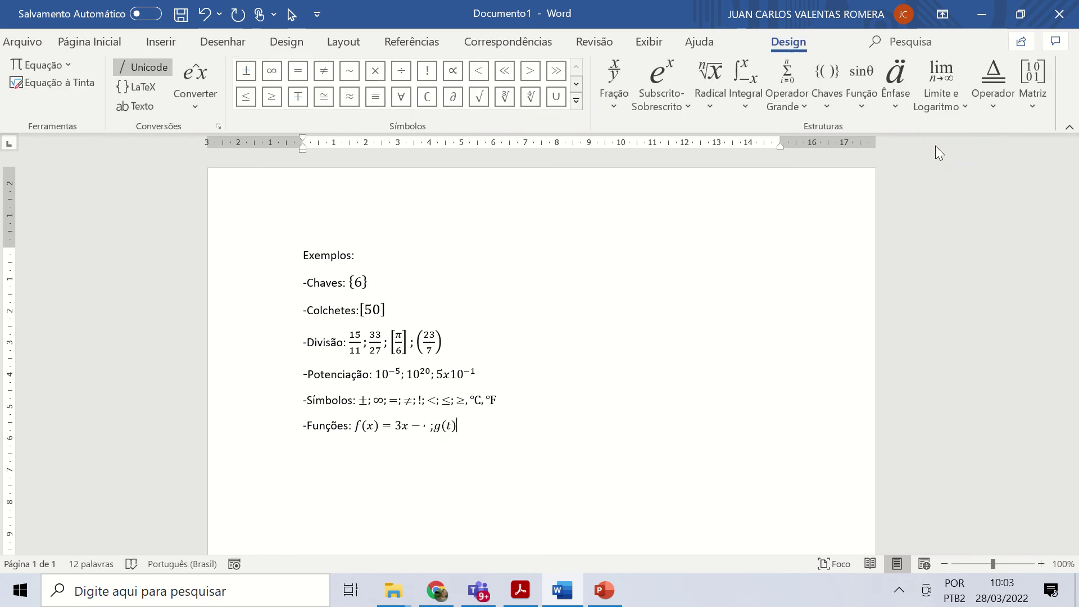
type(" =")
key("BackSpace")
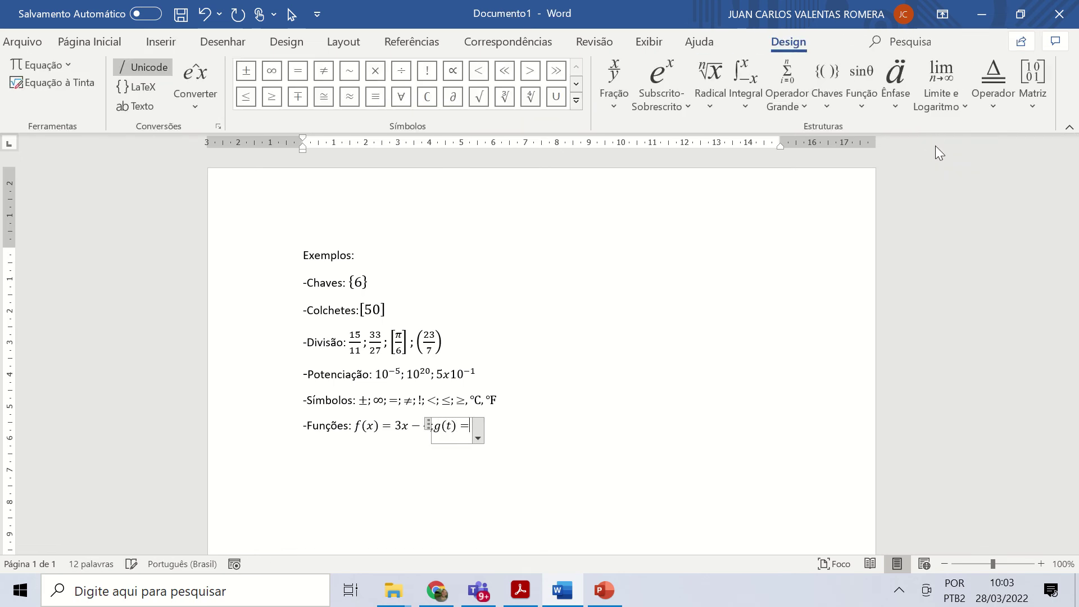
type("4t^2")
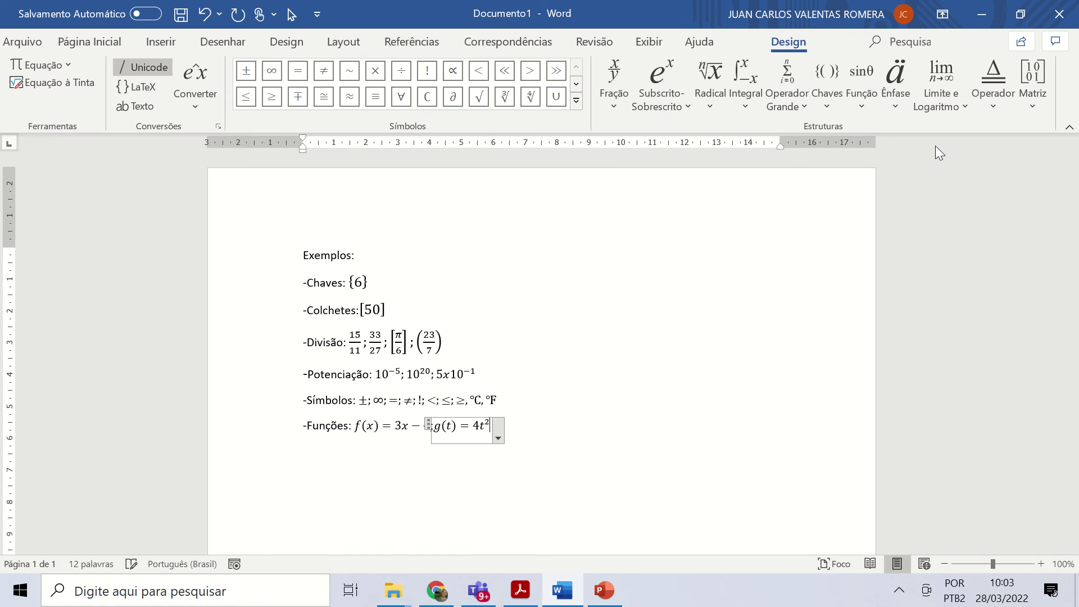
type(" - 5t")
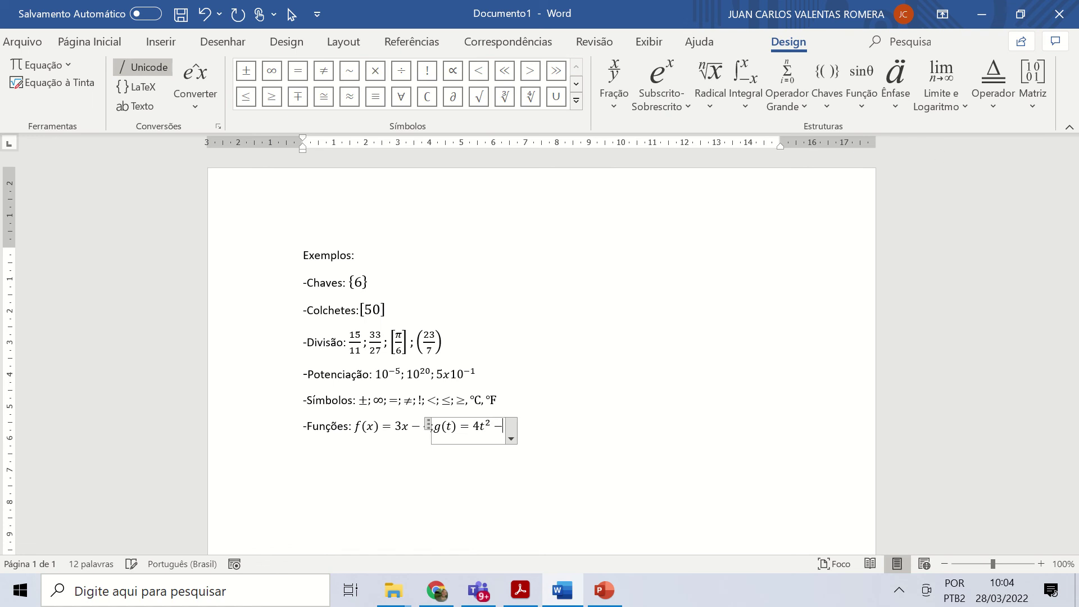
type(" + 8")
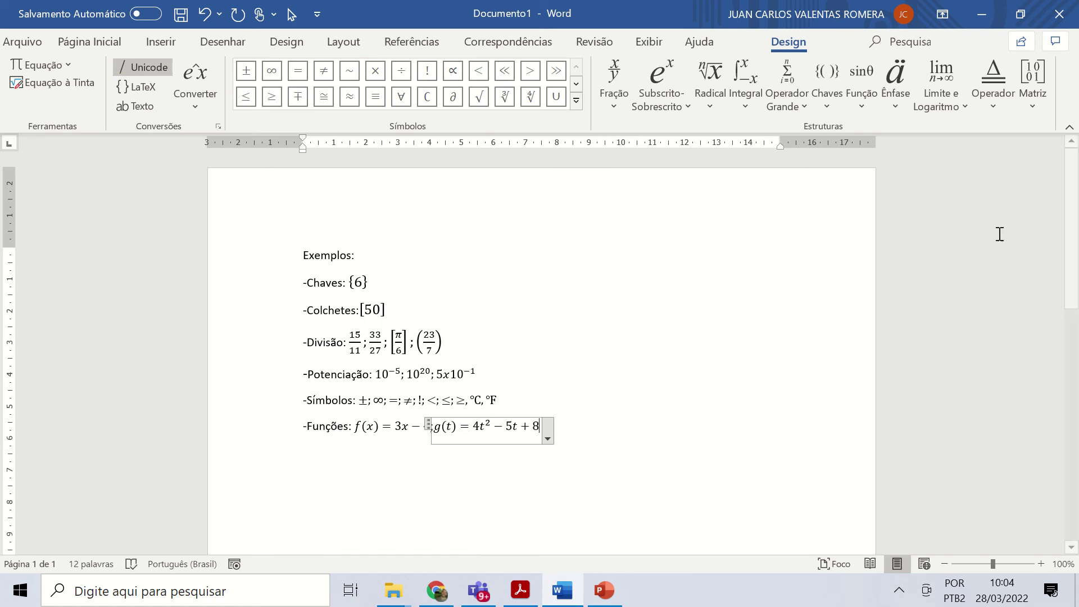
left_click(579, 429)
Add a new line below the functions reading "-Matrizes".
key("Return")
type("-Matri")
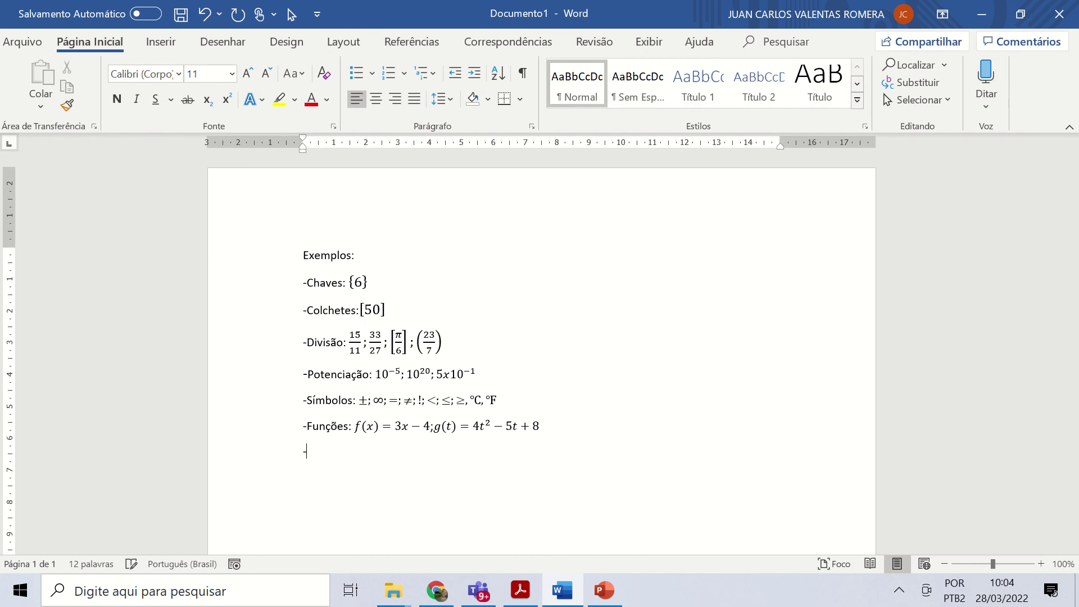
type("zes")
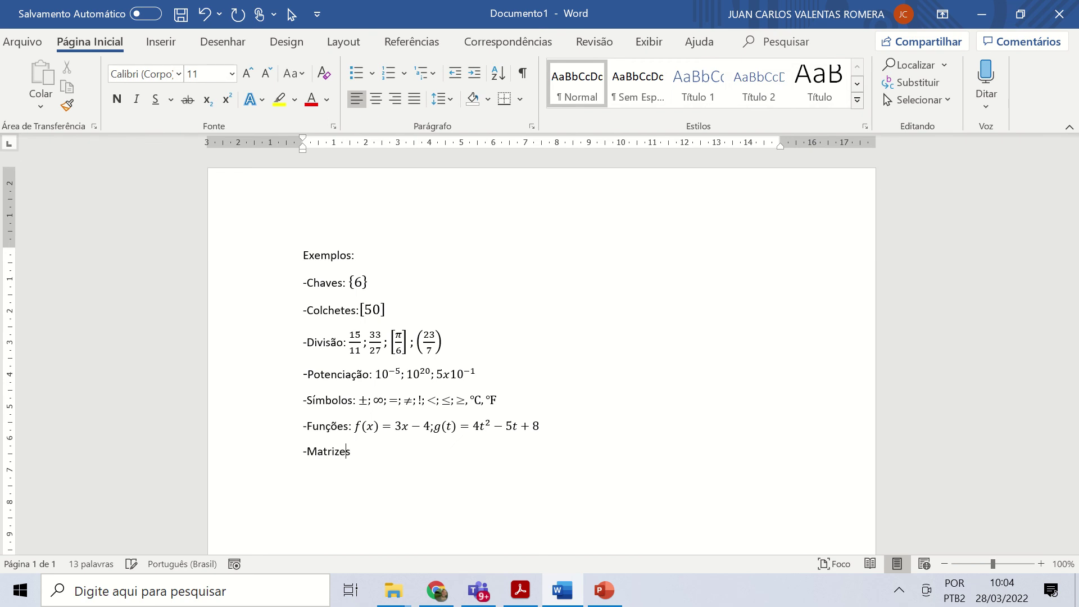